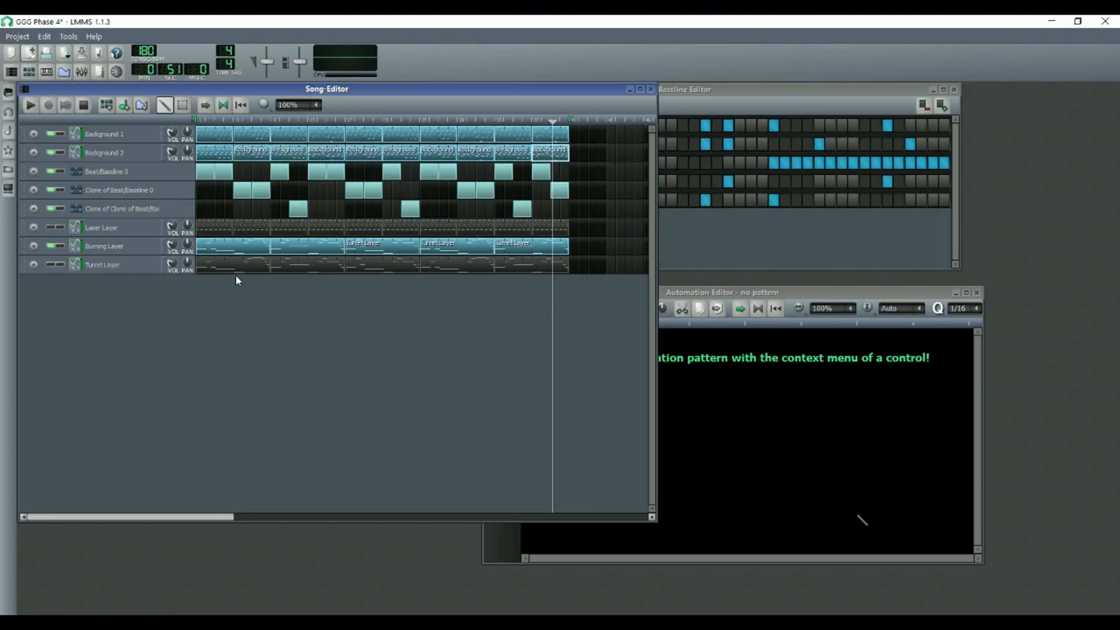
Play the last seconds of the song in the Song-Editor twice, listening to how playback cuts off at the song's end
{"action": "left_click", "coordinate": [29, 107]}
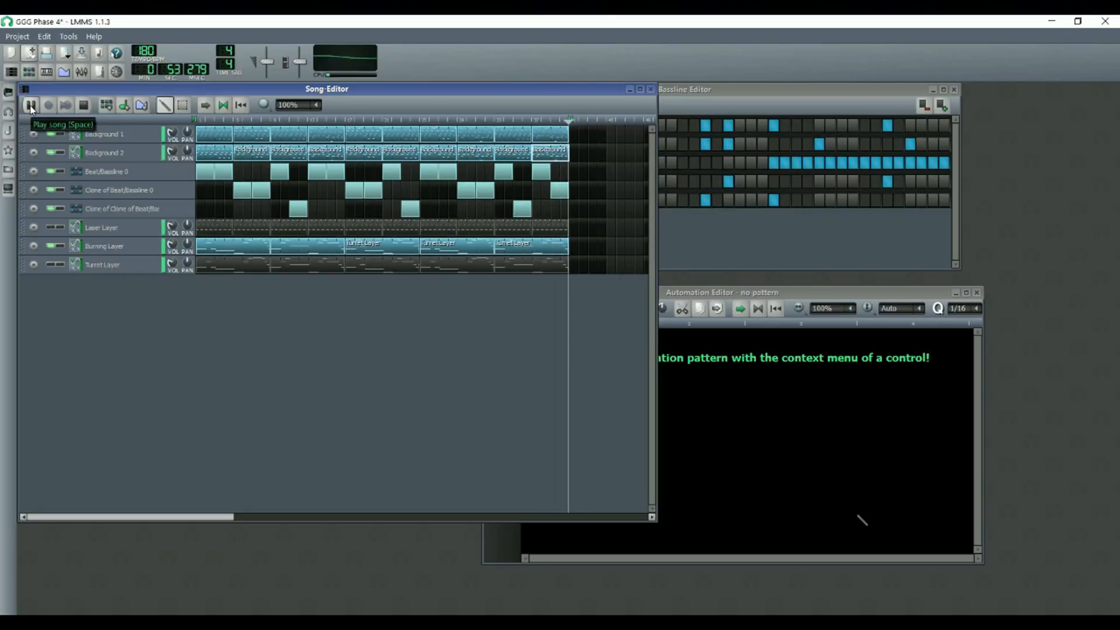
{"action": "left_click", "coordinate": [83, 105]}
{"action": "left_click", "coordinate": [549, 121]}
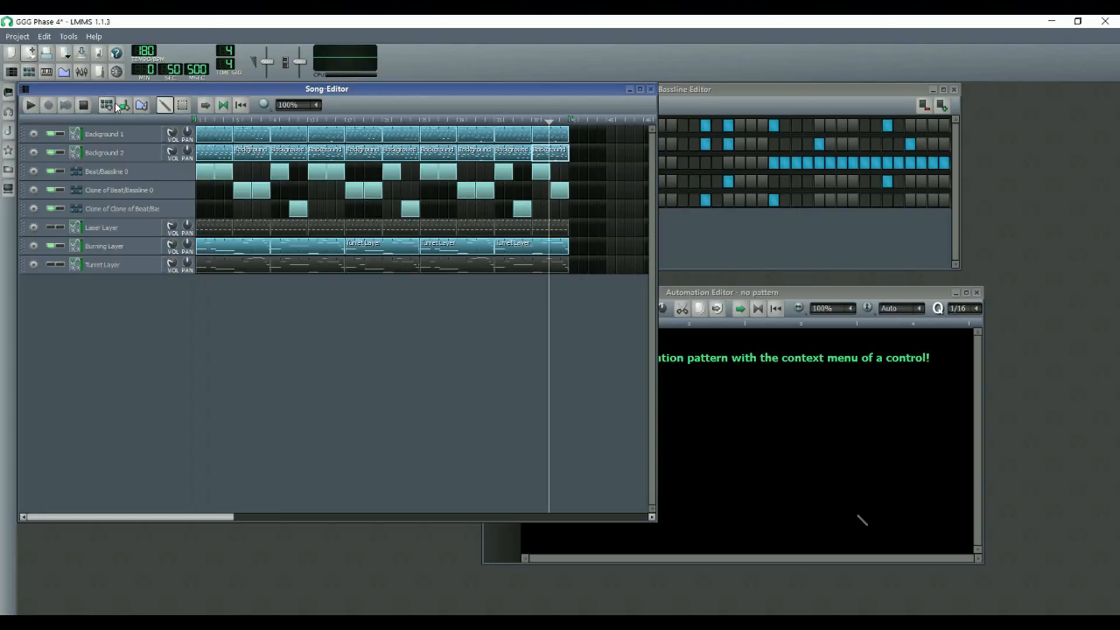
{"action": "left_click", "coordinate": [30, 107]}
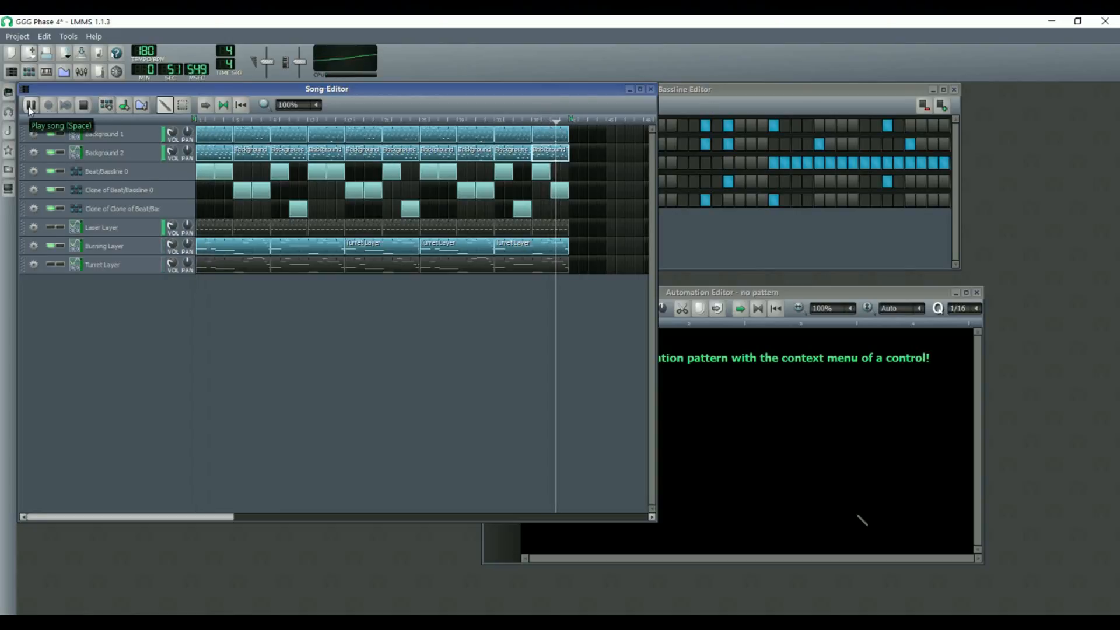
{"action": "left_click", "coordinate": [83, 105]}
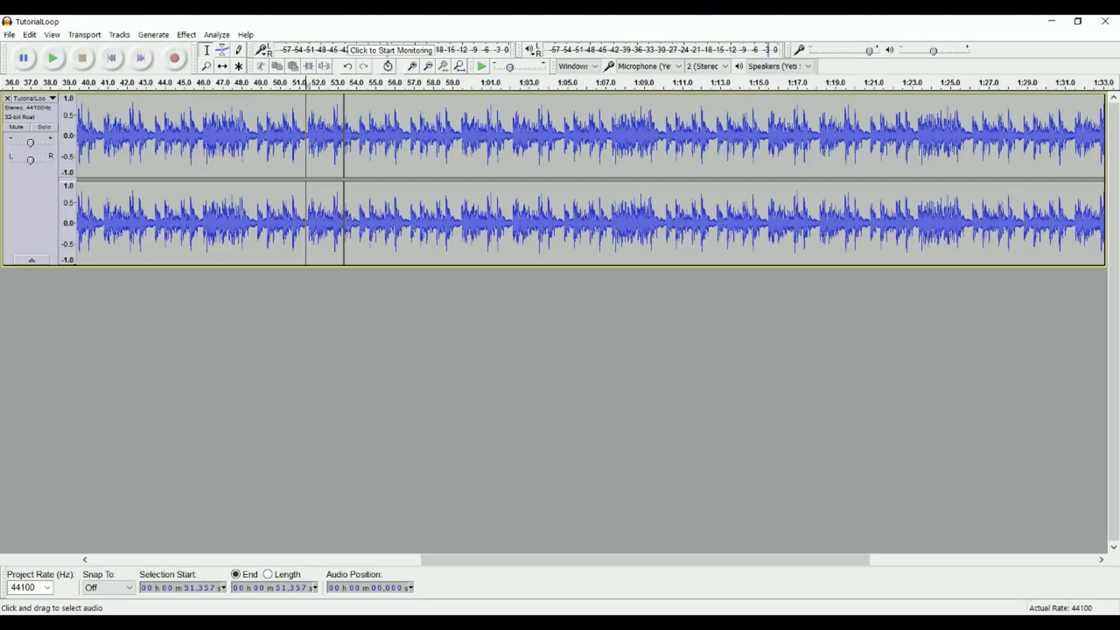
Switch to Audacity and play the TutorialLoop track twice from 51.357 s across the join between repeats
{"action": "left_click", "coordinate": [56, 65]}
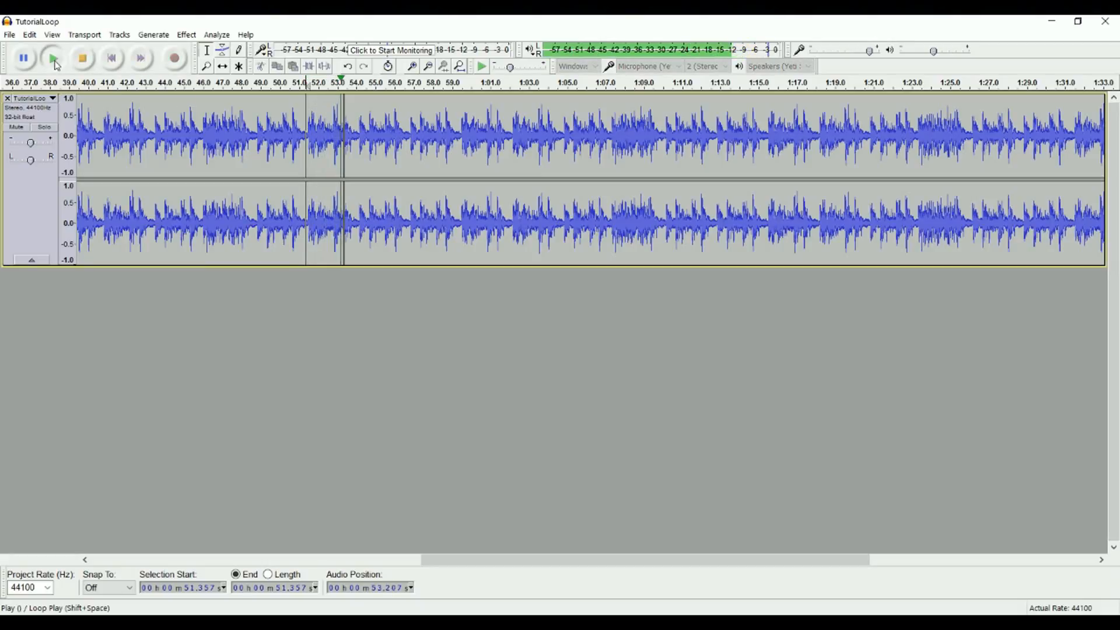
{"action": "left_click", "coordinate": [83, 65]}
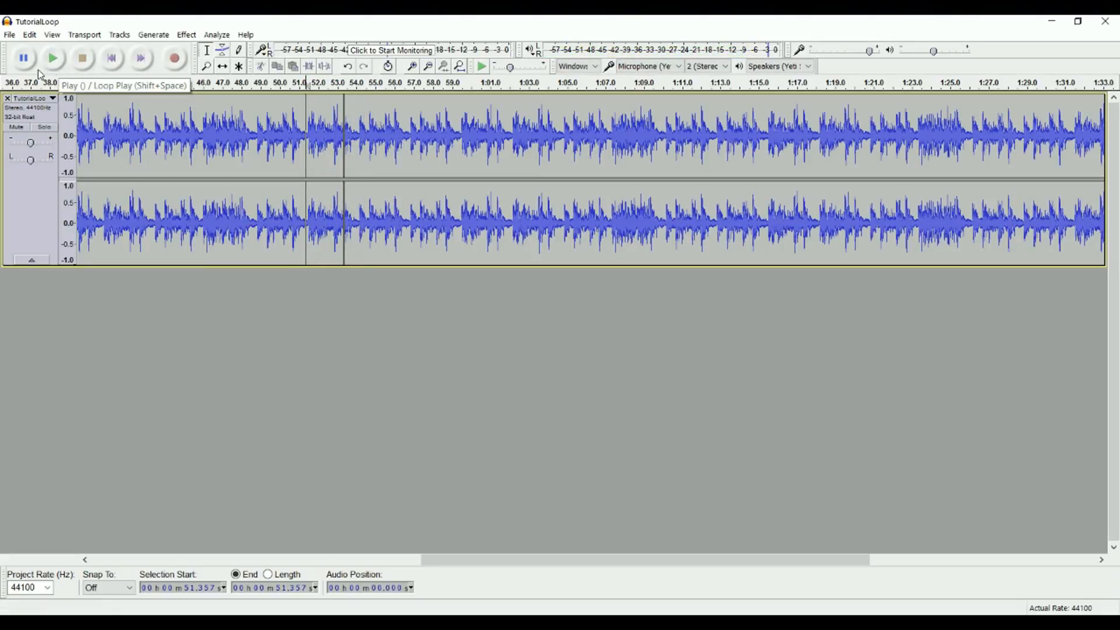
{"action": "left_click", "coordinate": [50, 68]}
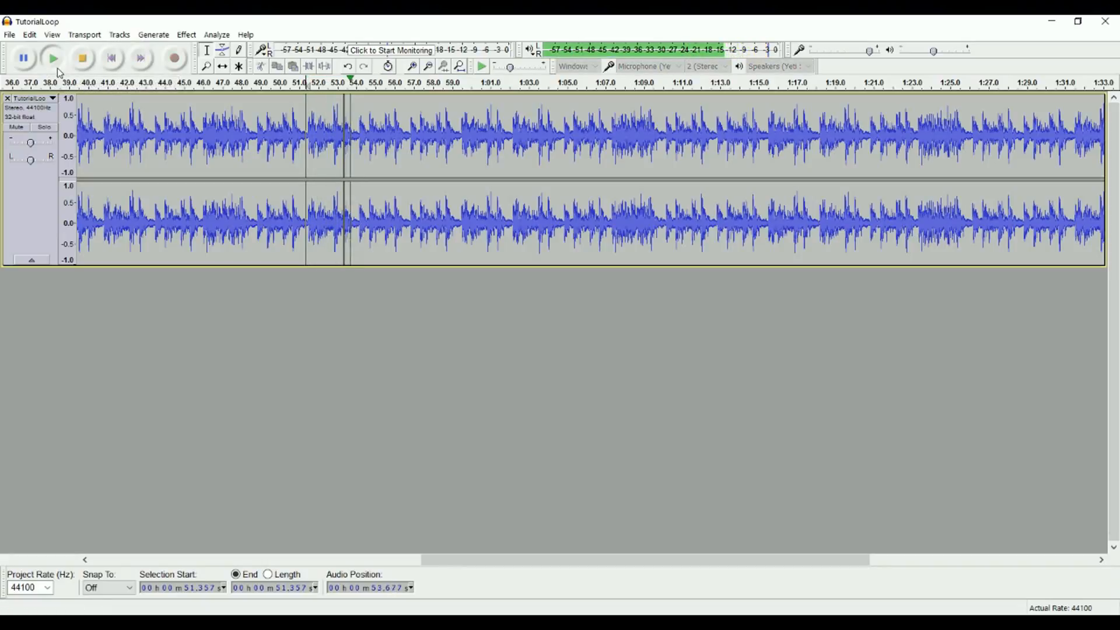
{"action": "left_click", "coordinate": [85, 64]}
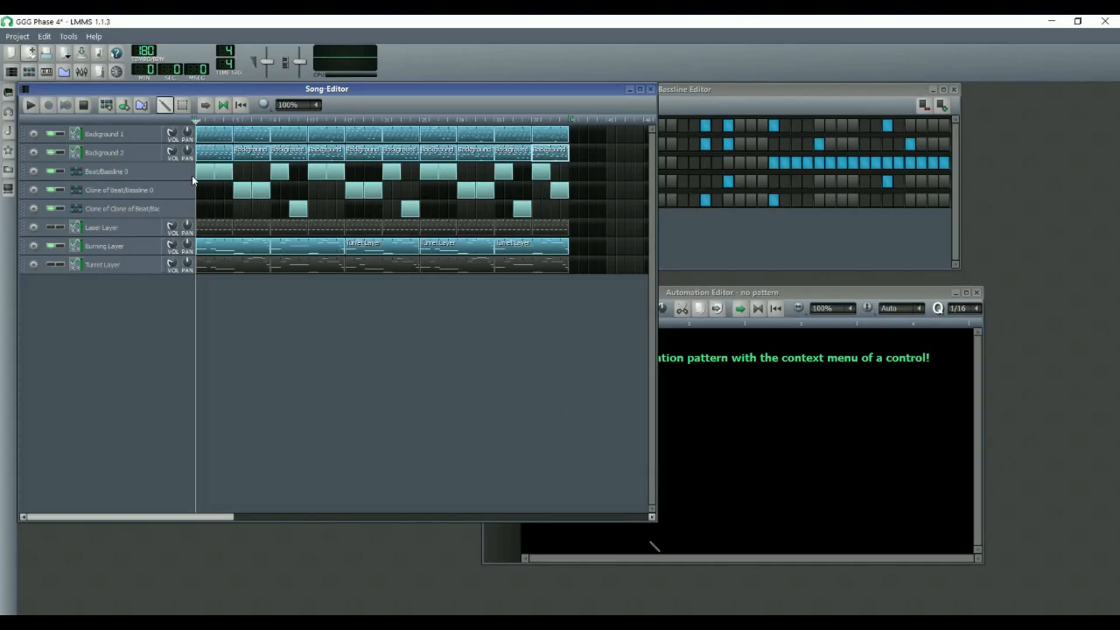
In LMMS, export the project over TutorialLoop.wav in the Test Exports folder, with Export as loop (remove end silence) enabled
{"action": "left_click", "coordinate": [13, 37]}
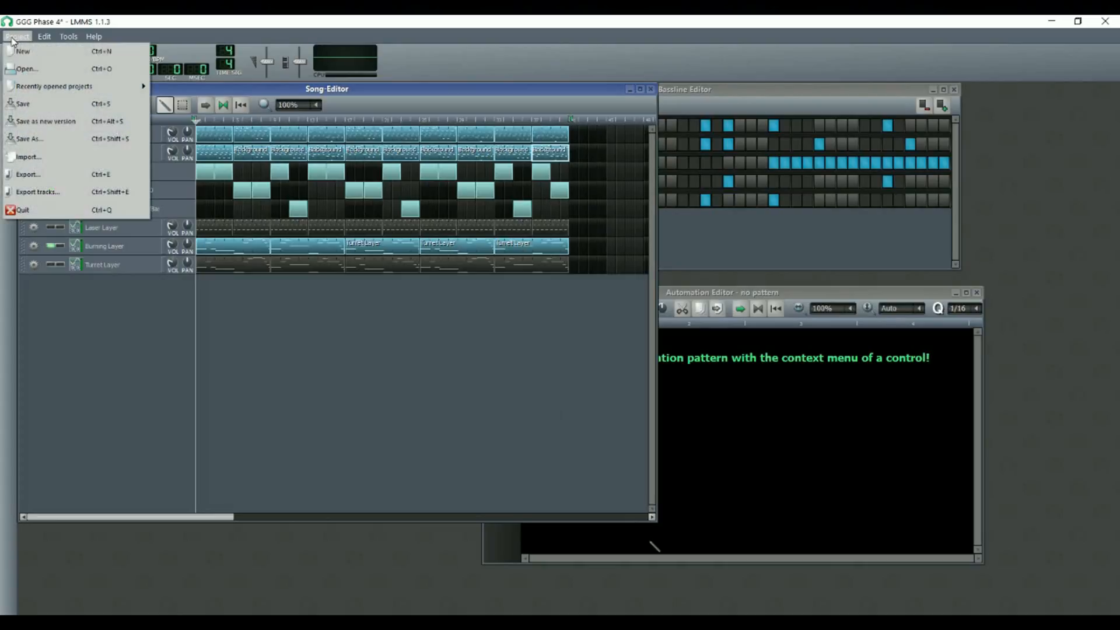
{"action": "left_click", "coordinate": [45, 175]}
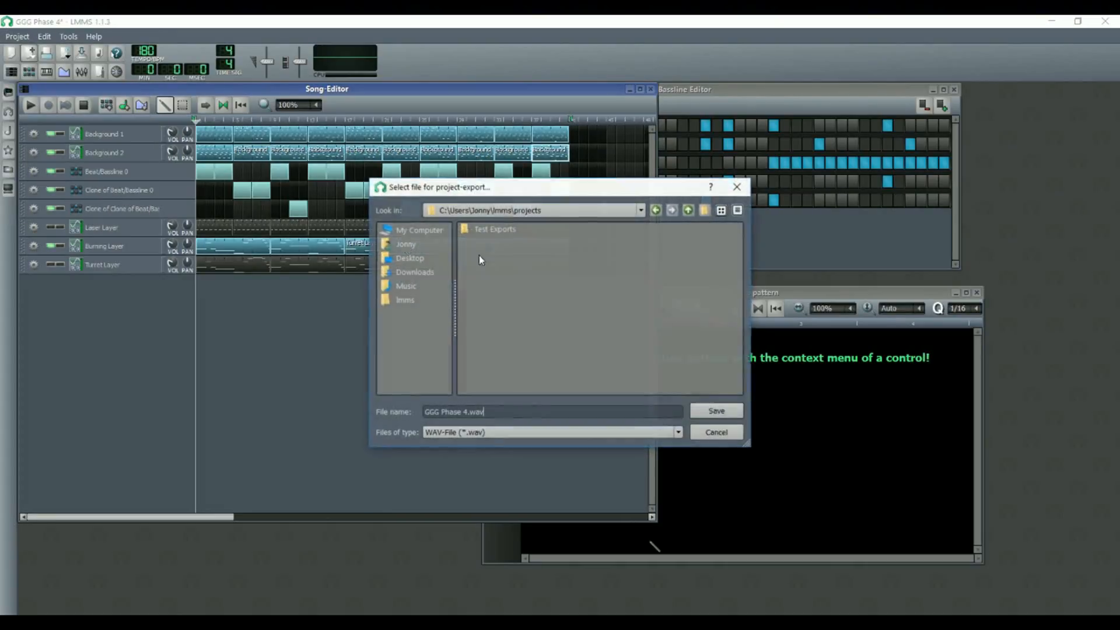
{"action": "double_click", "coordinate": [487, 230]}
{"action": "left_click", "coordinate": [495, 231]}
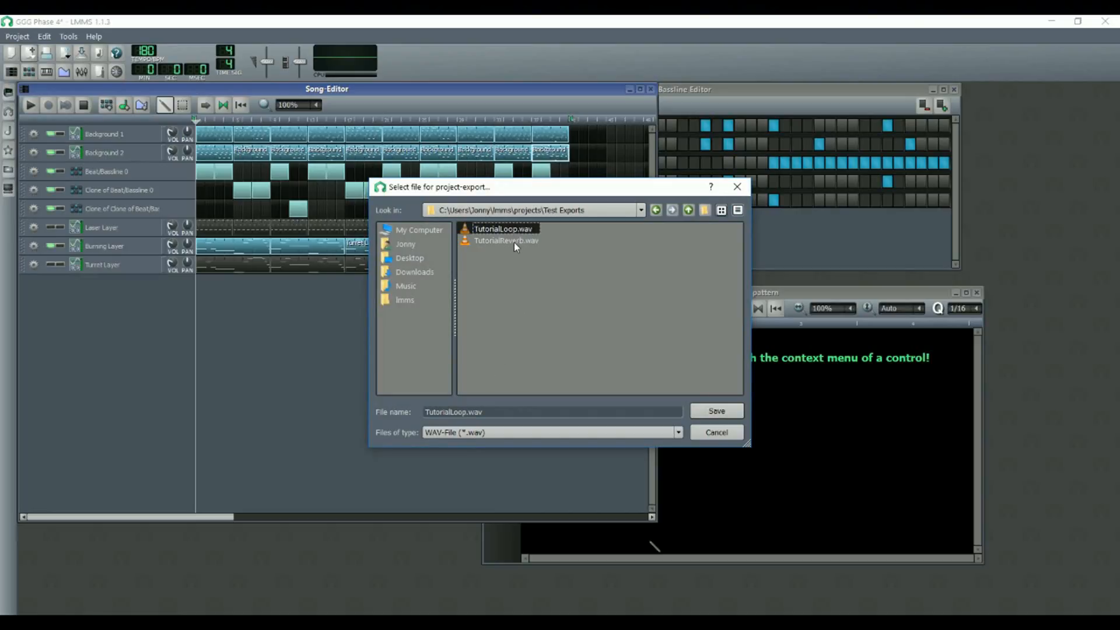
{"action": "left_click", "coordinate": [717, 415]}
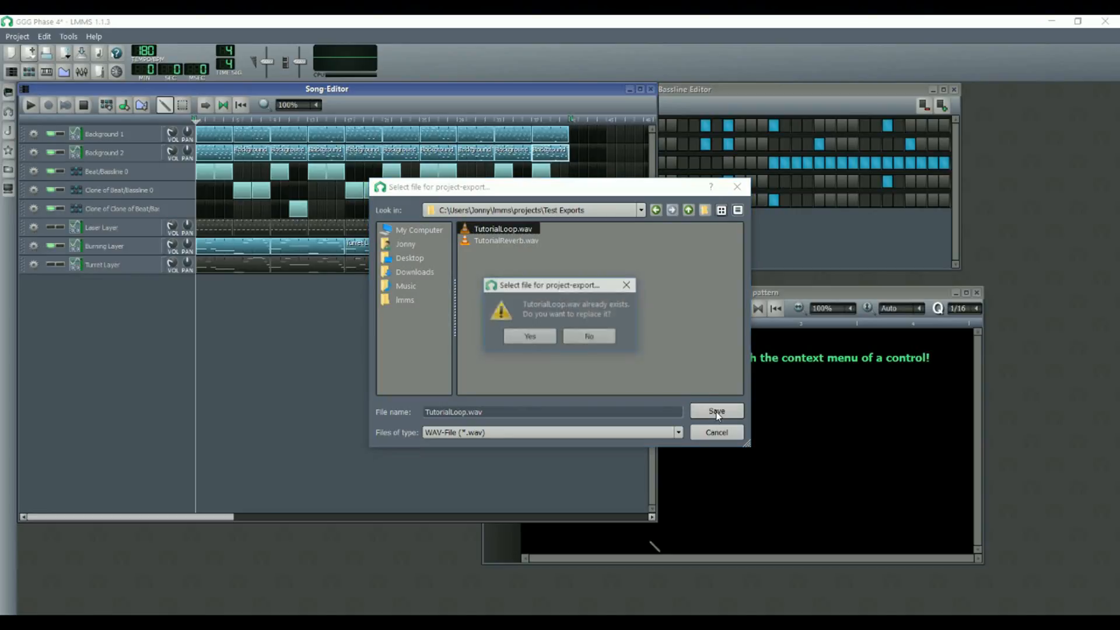
{"action": "left_click", "coordinate": [525, 335]}
{"action": "left_click", "coordinate": [567, 288]}
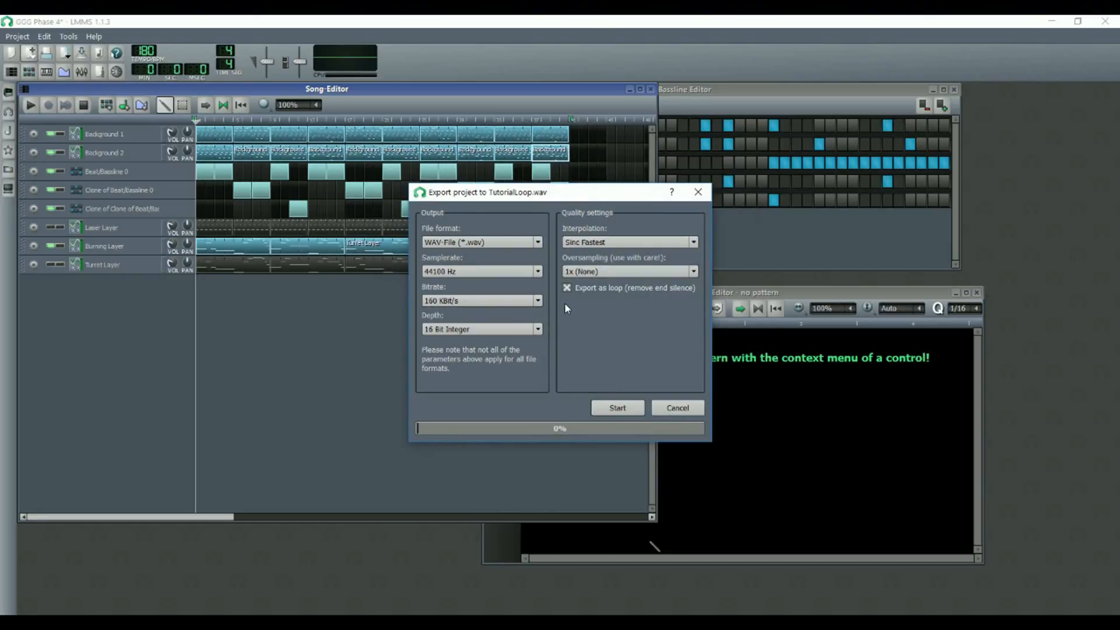
{"action": "left_click", "coordinate": [621, 408]}
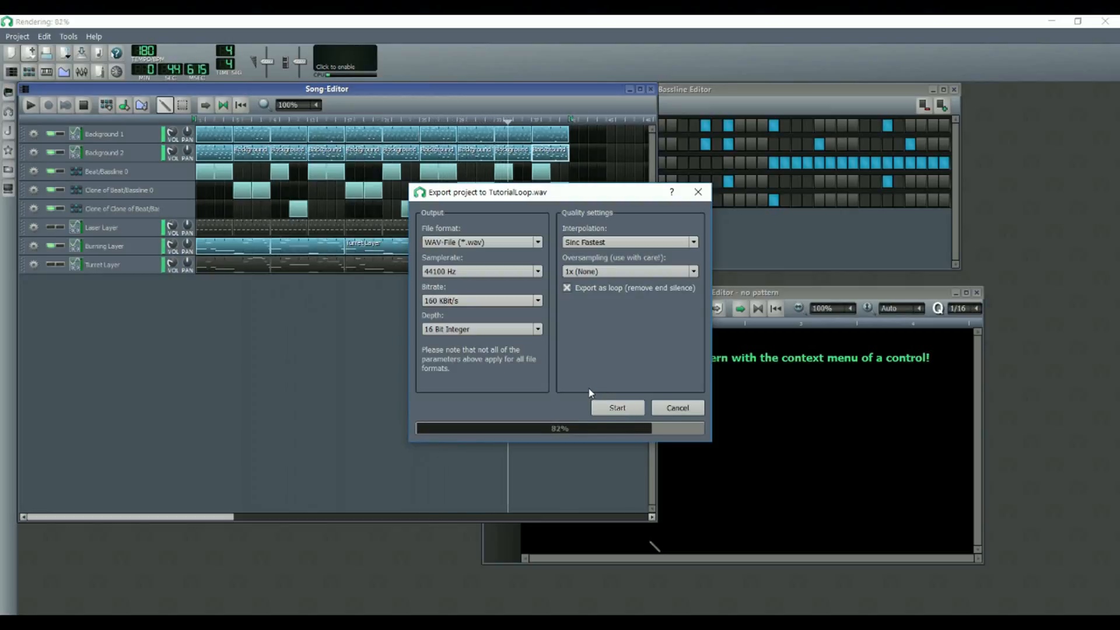
Export the project over TutorialReverb.wav in the Test Exports folder, with Export as loop left disabled
{"action": "left_click", "coordinate": [9, 37]}
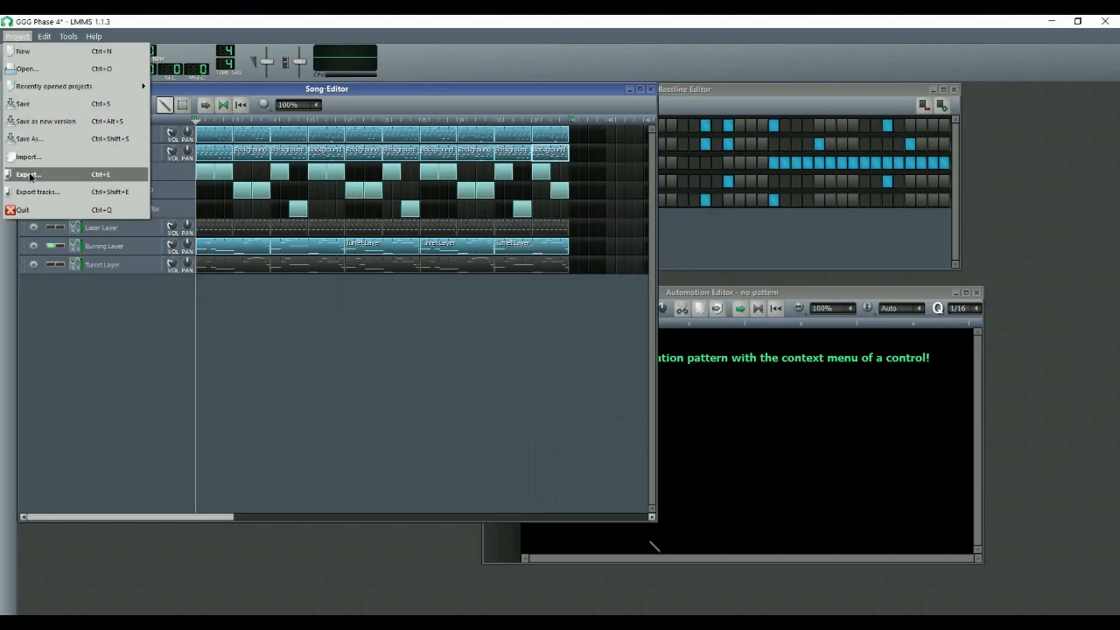
{"action": "left_click", "coordinate": [24, 156]}
{"action": "double_click", "coordinate": [481, 229]}
{"action": "left_click", "coordinate": [508, 241]}
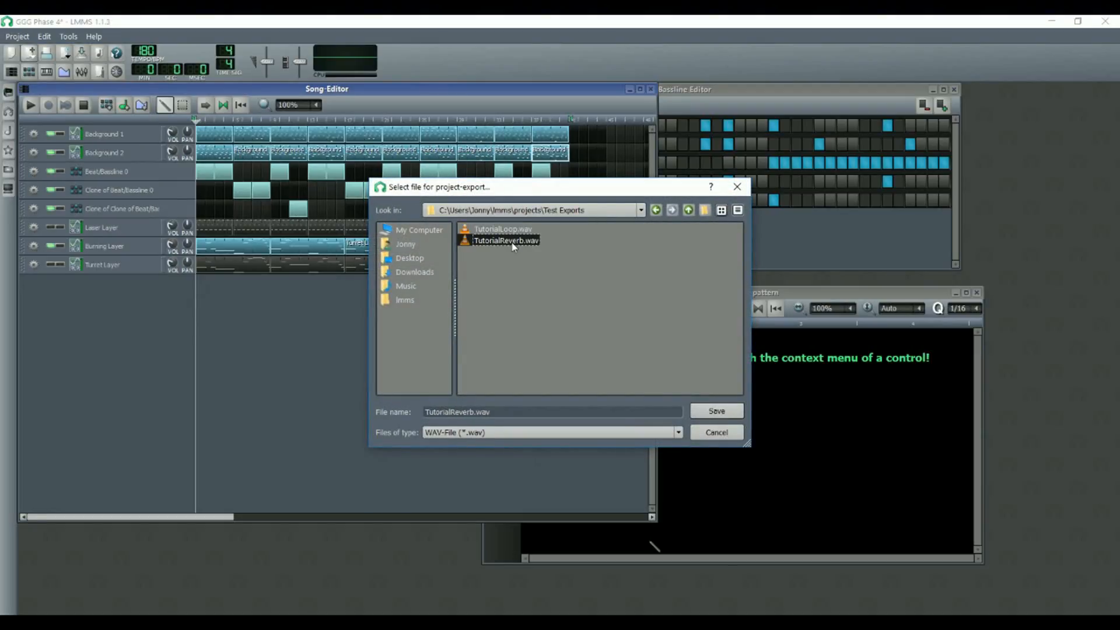
{"action": "left_click", "coordinate": [728, 413]}
{"action": "left_click", "coordinate": [527, 336]}
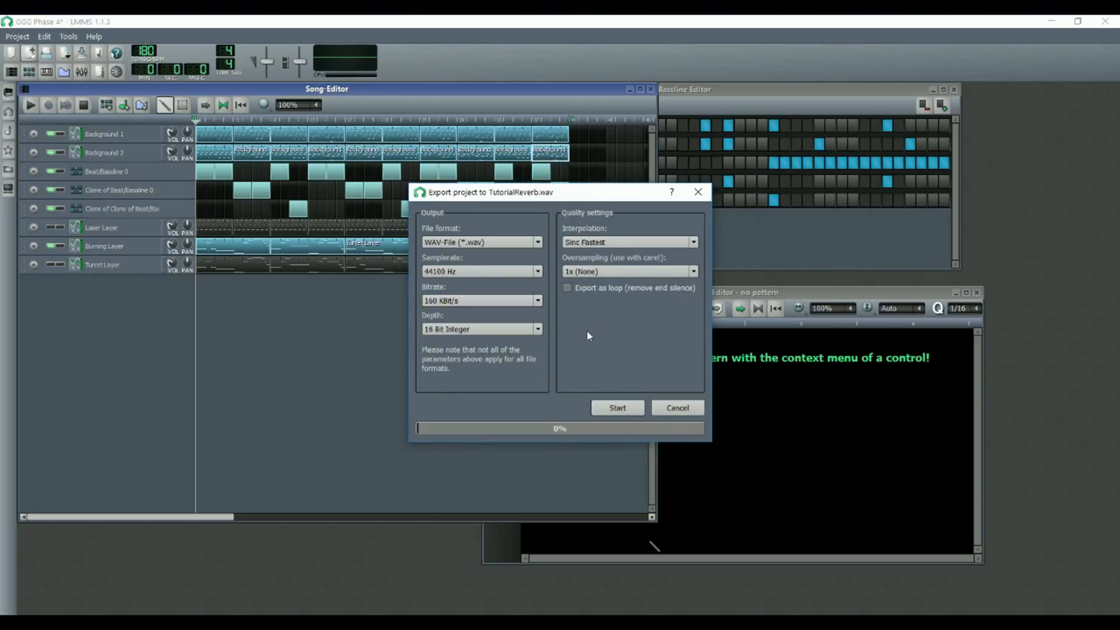
{"action": "left_click", "coordinate": [617, 410]}
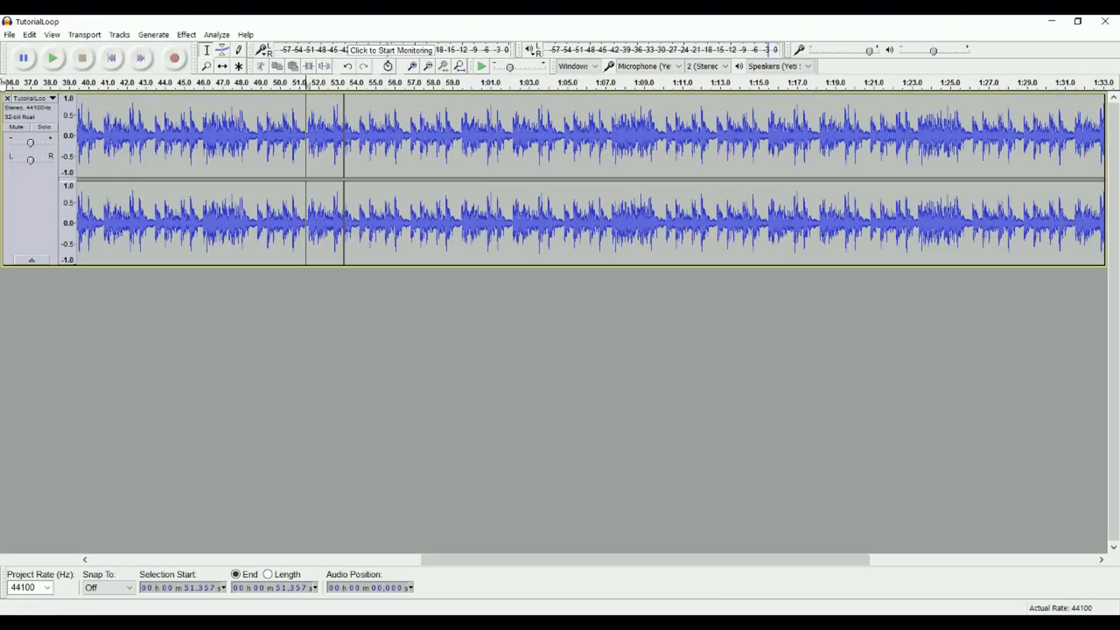
In Audacity, remove the existing TutorialLoop track and import TutorialLoop.wav and TutorialReverb.wav, making copies of the files
{"action": "left_click", "coordinate": [7, 98]}
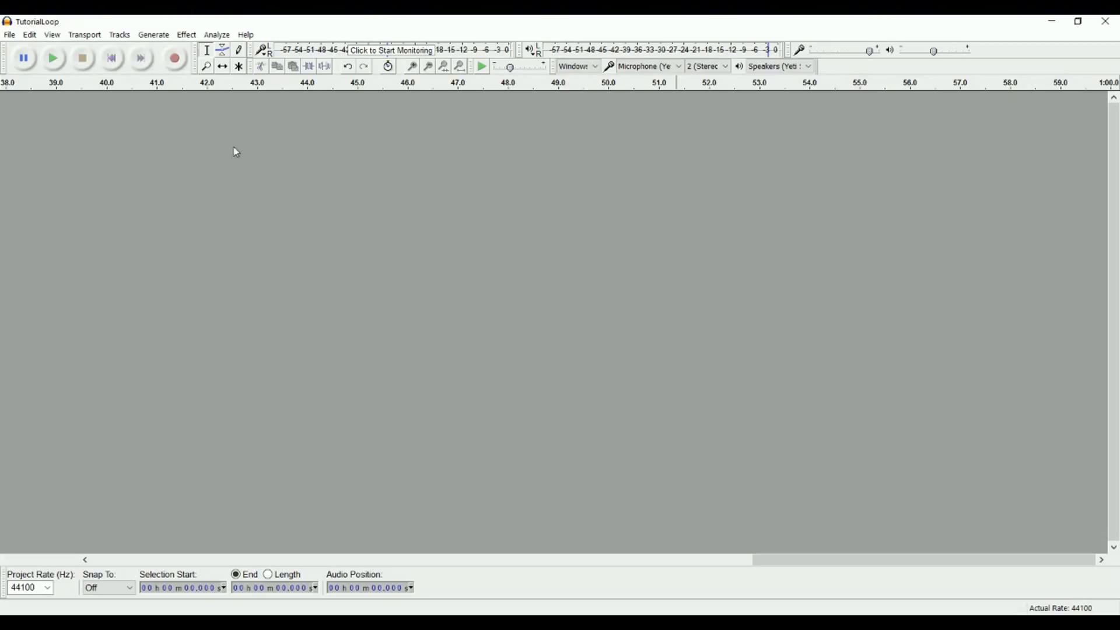
{"action": "left_click", "coordinate": [14, 36]}
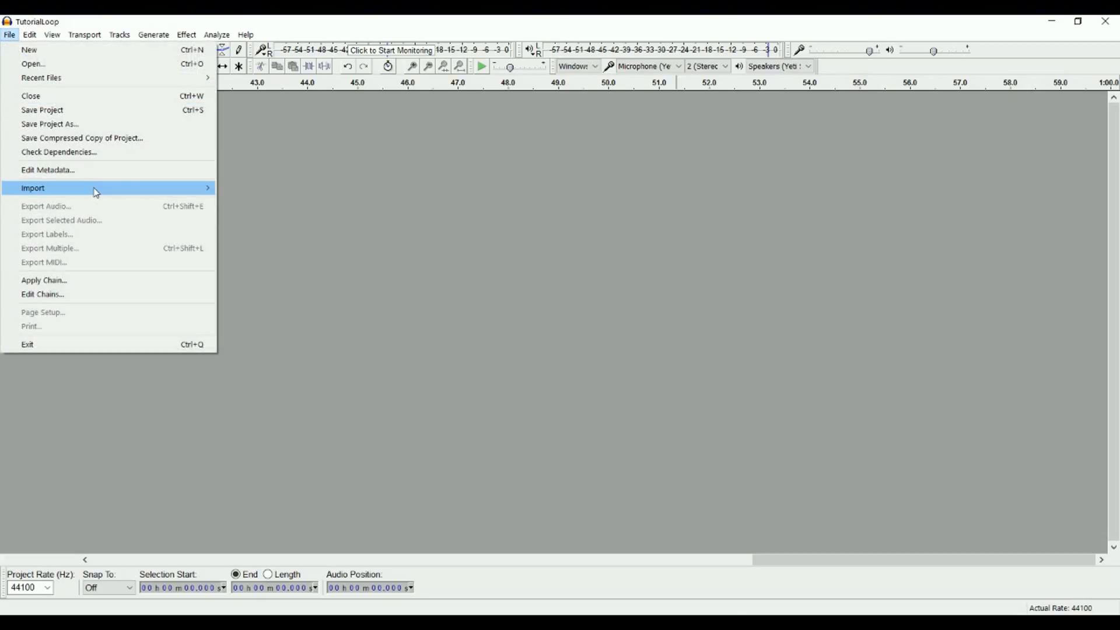
{"action": "mouse_move", "coordinate": [93, 187]}
{"action": "left_click", "coordinate": [300, 194]}
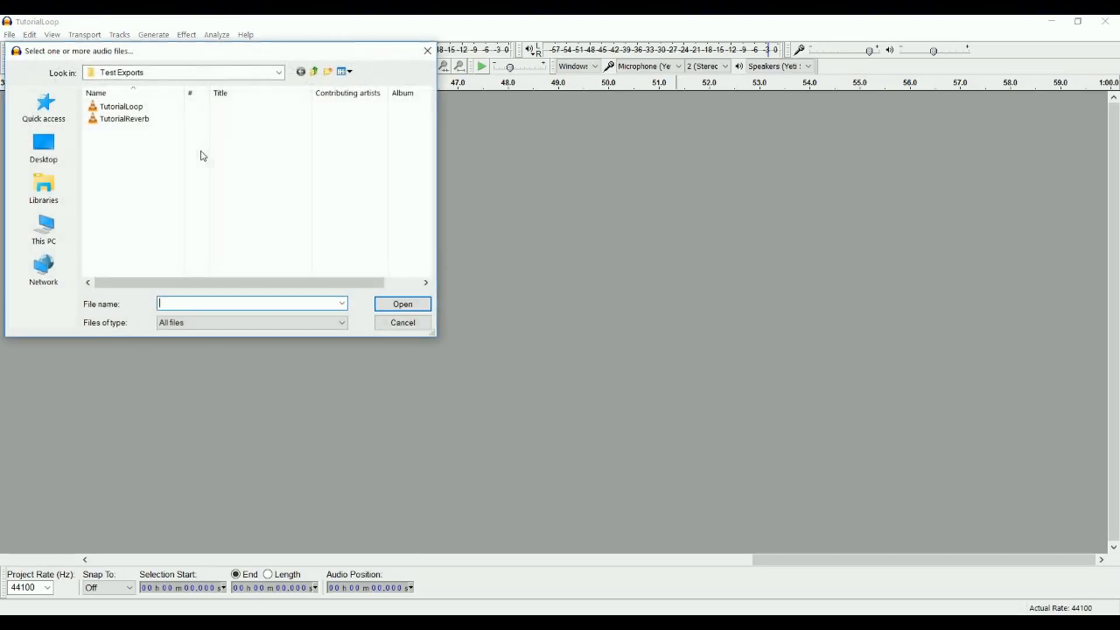
{"action": "left_click", "coordinate": [140, 108]}
{"action": "left_click", "coordinate": [136, 120], "text": "ctrl"}
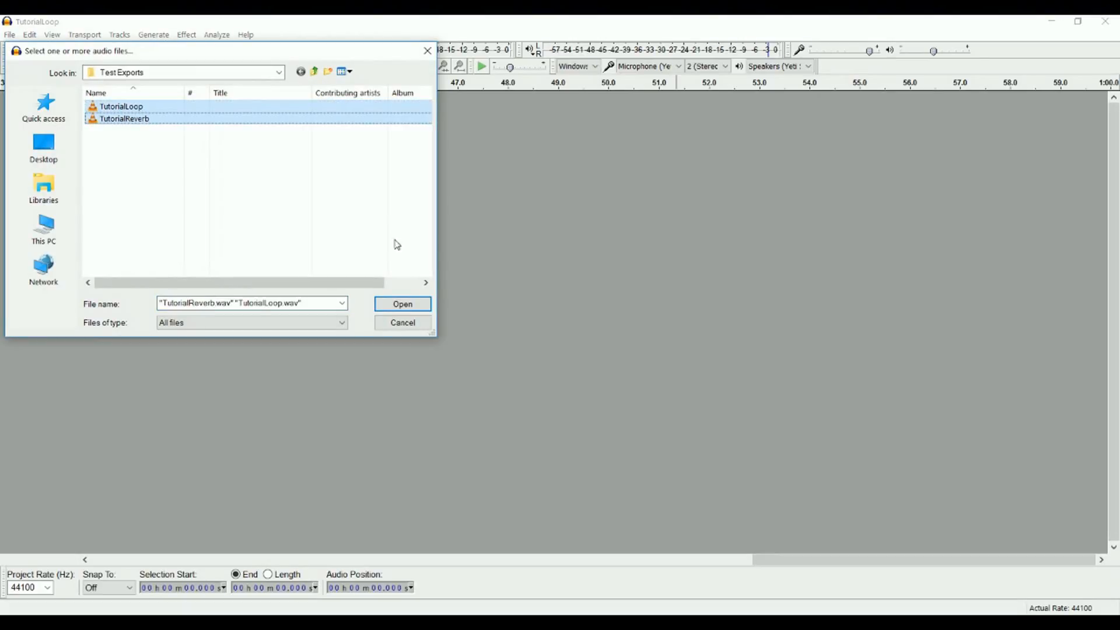
{"action": "left_click", "coordinate": [403, 304]}
{"action": "left_click", "coordinate": [624, 411]}
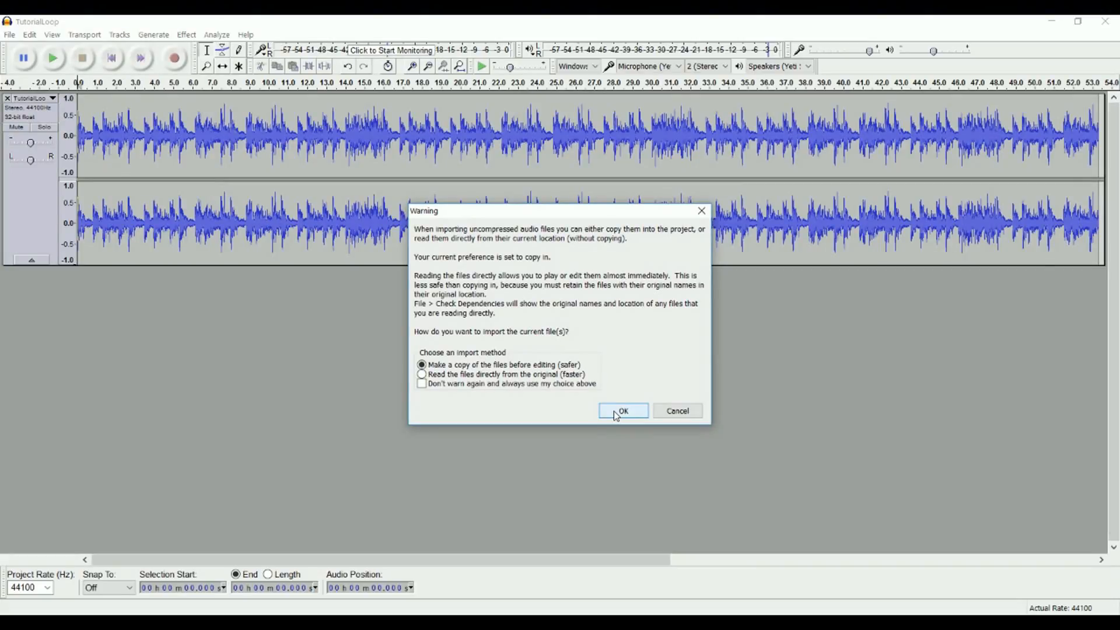
{"action": "left_click", "coordinate": [614, 410]}
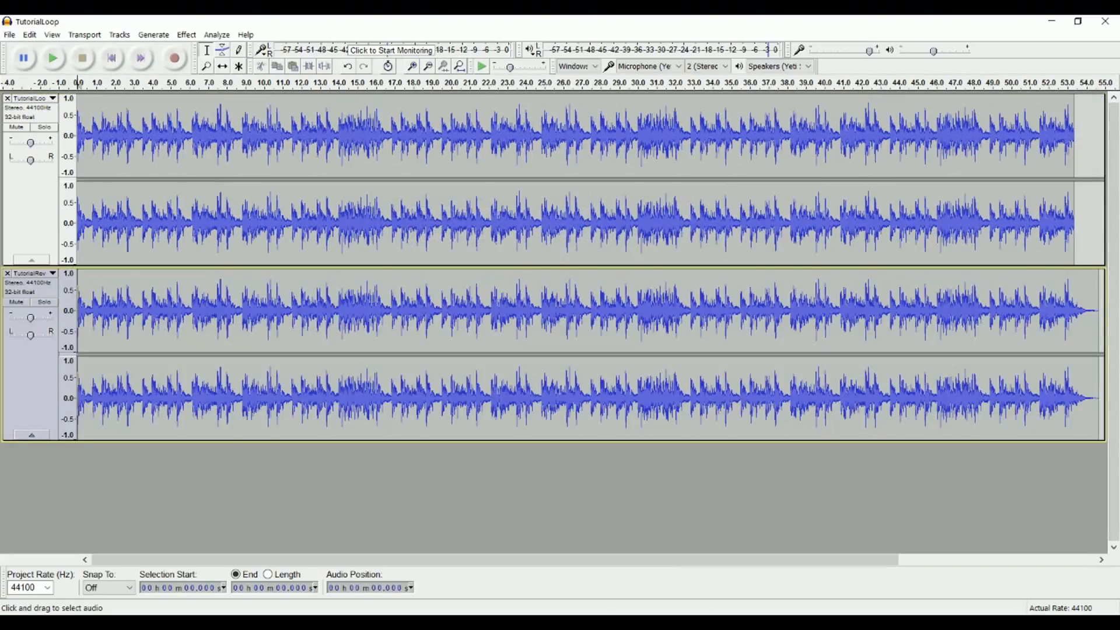
Delete the TutorialReverb track's audio from the start to the loop's end at 53.336 s, keeping only the reverb tail
{"action": "double_click", "coordinate": [974, 288]}
{"action": "left_click_drag", "start_coordinate": [1088, 304], "coordinate": [1064, 318]}
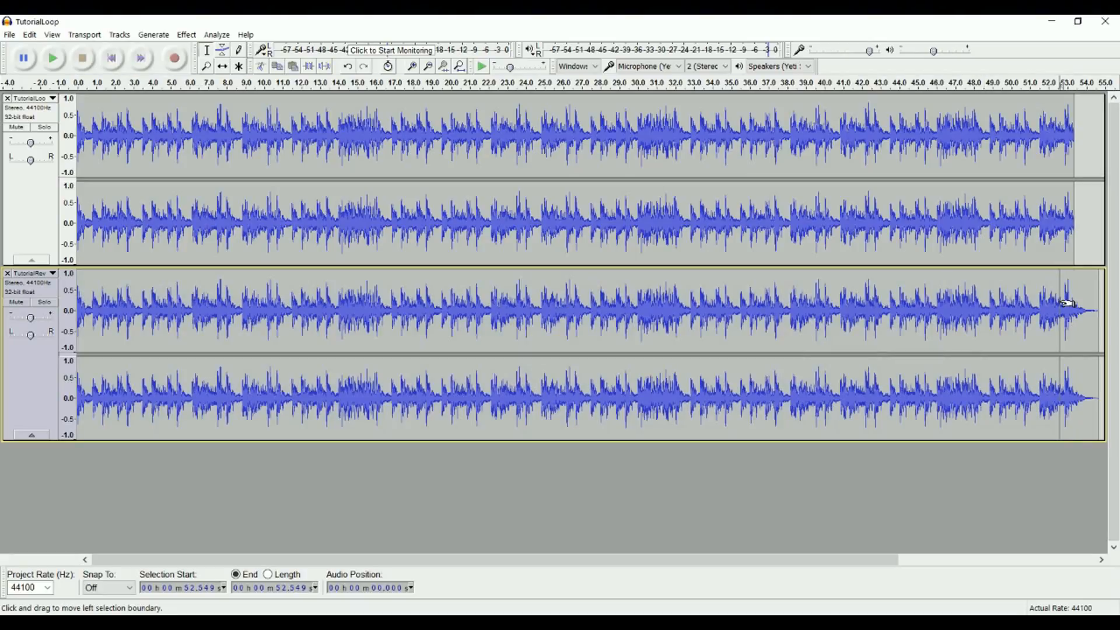
{"action": "double_click", "coordinate": [997, 305]}
{"action": "left_click_drag", "start_coordinate": [1087, 304], "coordinate": [1067, 307]}
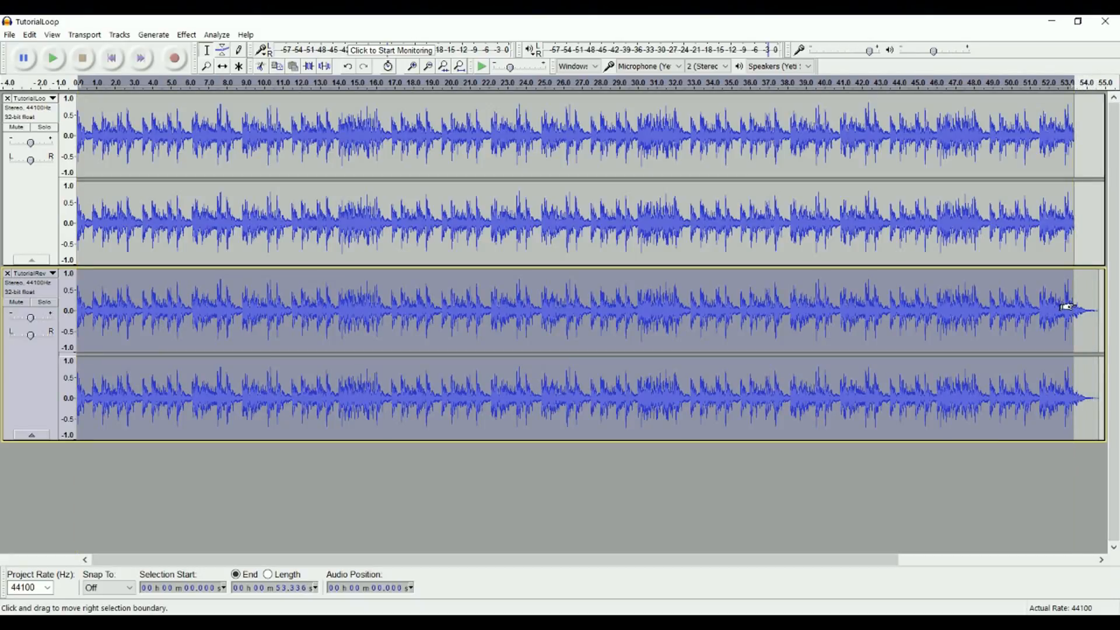
{"action": "key", "text": "Delete"}
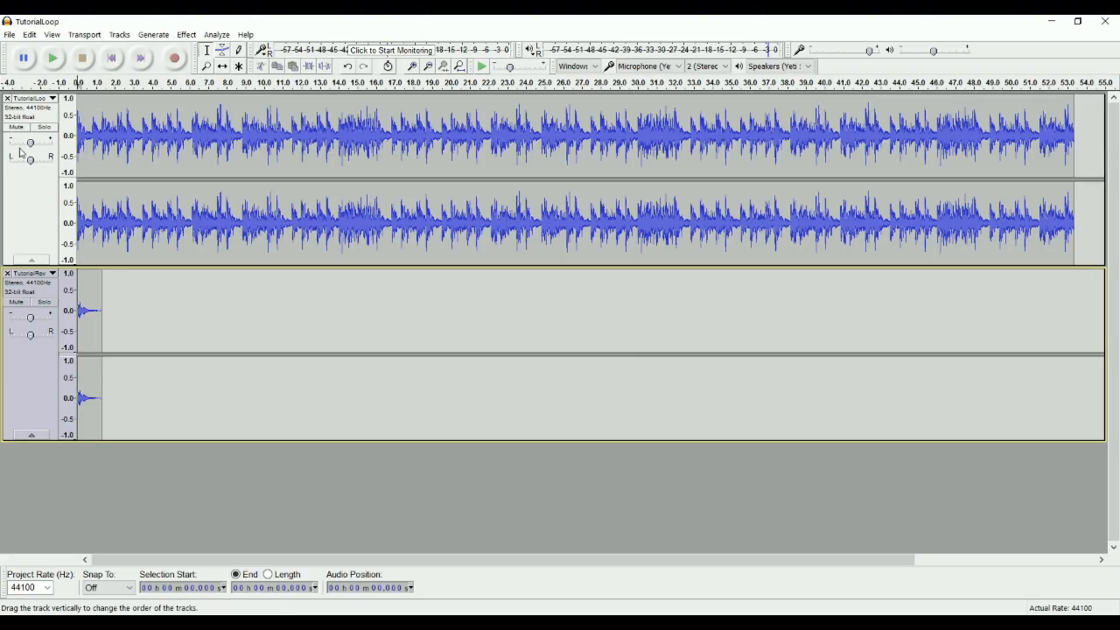
Mute the TutorialLoop track, play the reverb tail on its own, and unmute the track
{"action": "left_click", "coordinate": [17, 127]}
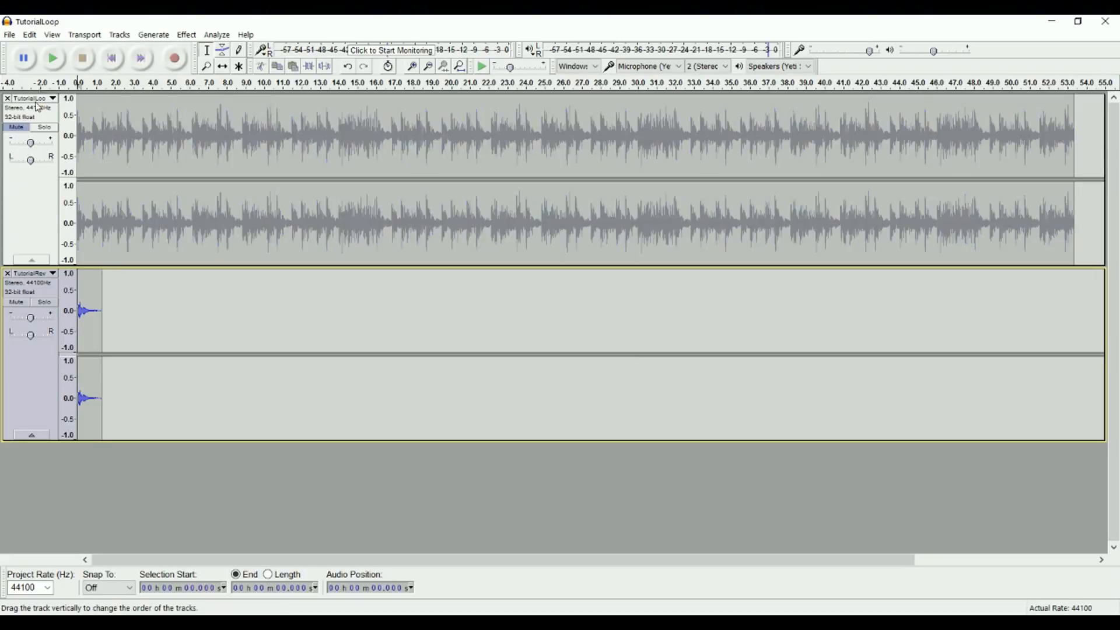
{"action": "left_click", "coordinate": [54, 60]}
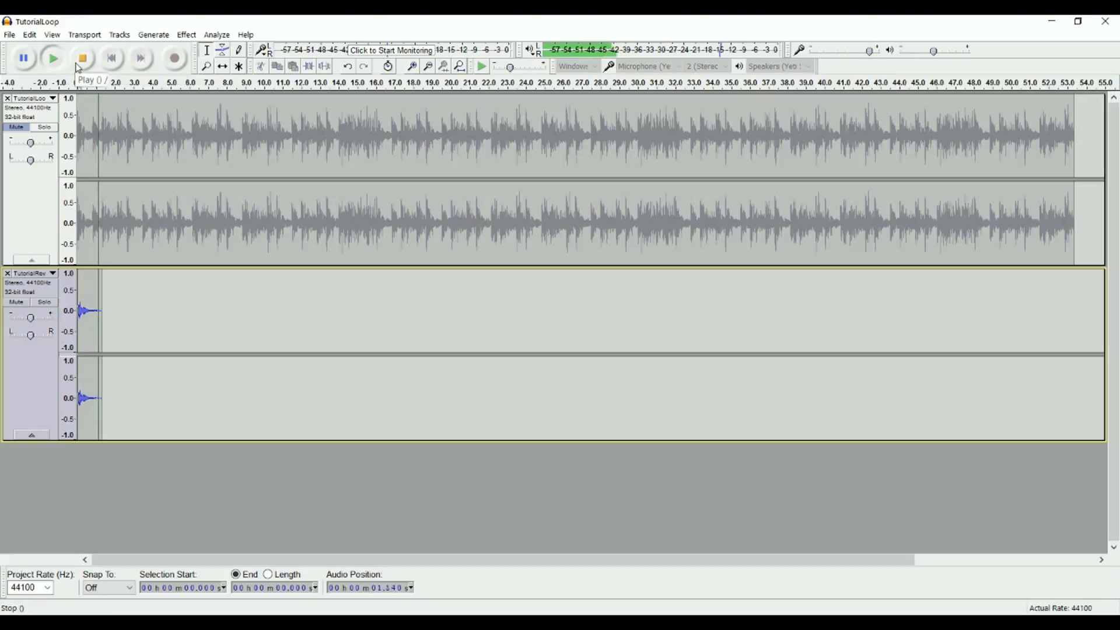
{"action": "left_click", "coordinate": [16, 127]}
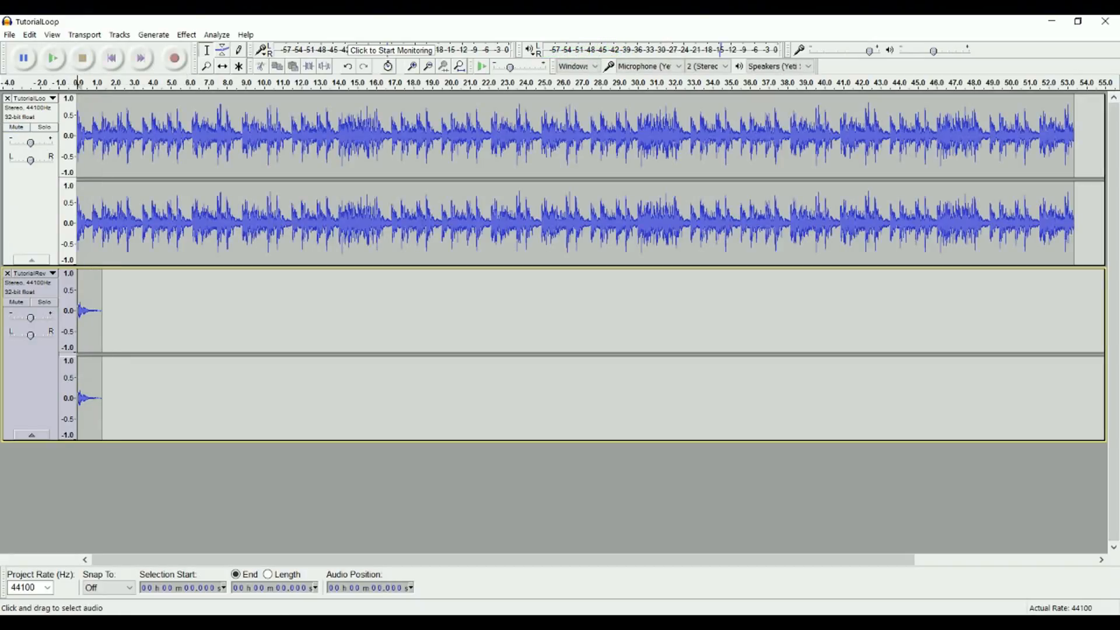
Select both tracks and combine them into one track with Mix and Render
{"action": "key", "text": "ctrl+a"}
{"action": "left_click", "coordinate": [119, 35]}
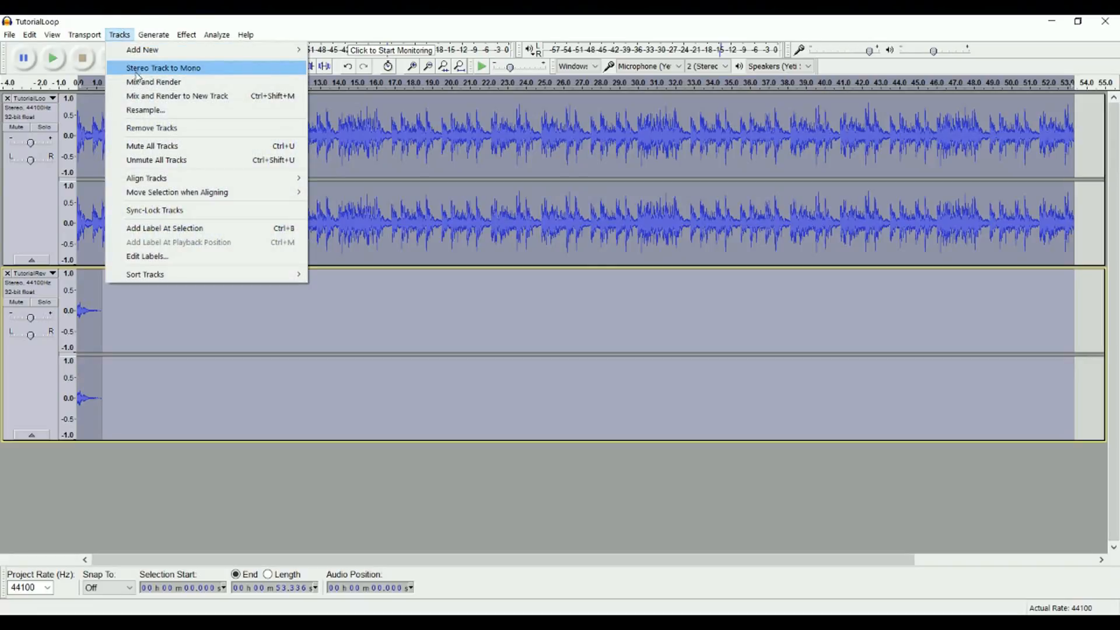
{"action": "left_click", "coordinate": [153, 82]}
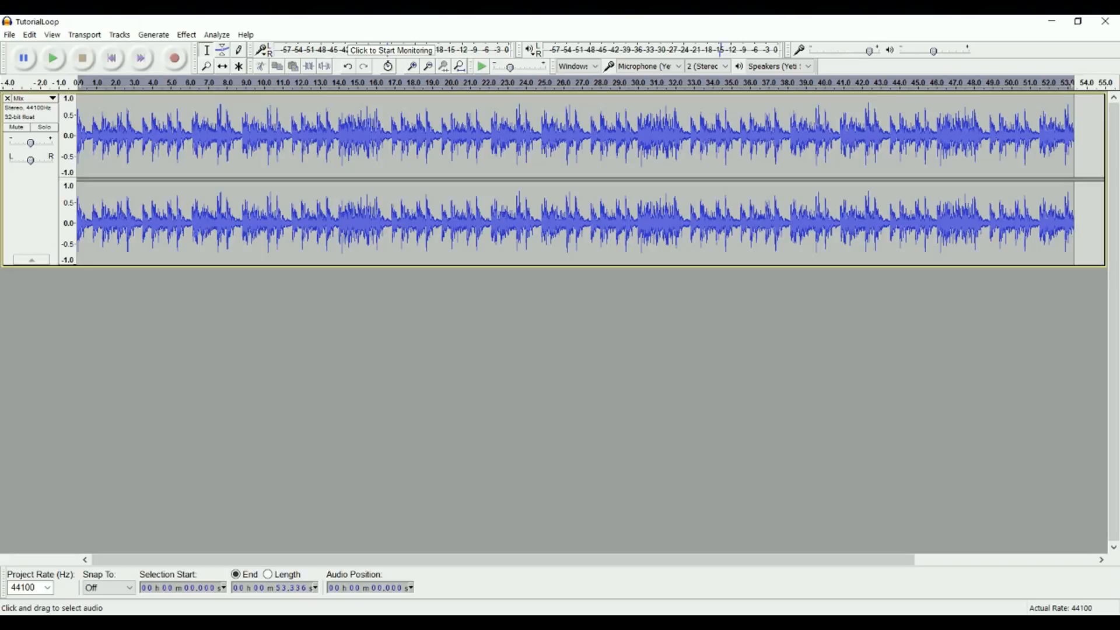
Select the entire mixed track and apply the Repeat effect once
{"action": "key", "text": "ctrl+a"}
{"action": "left_click", "coordinate": [187, 35]}
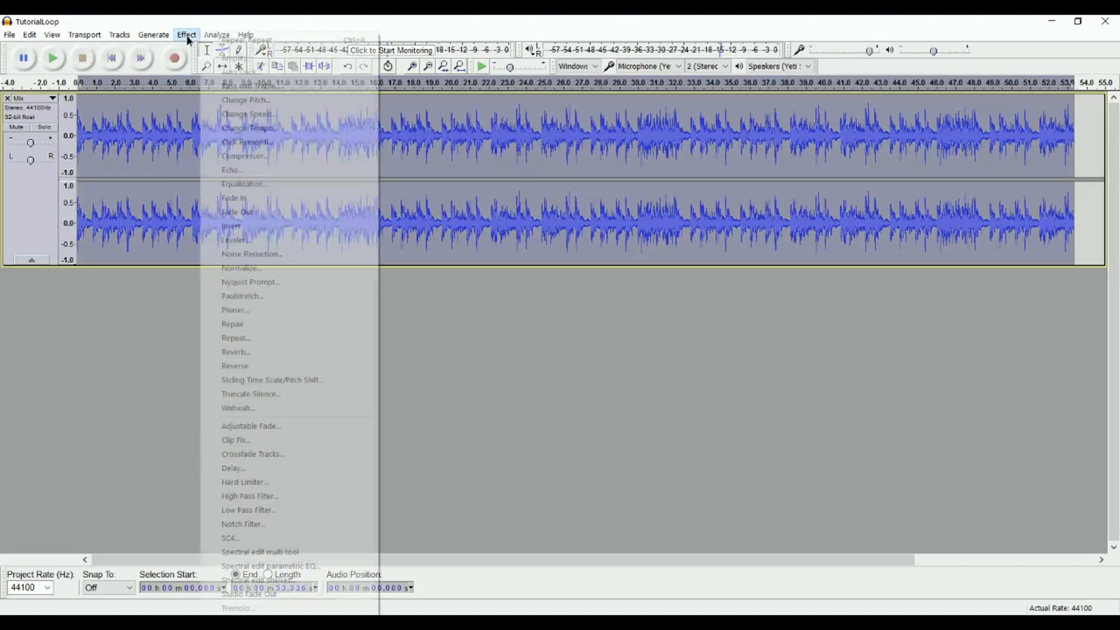
{"action": "left_click", "coordinate": [248, 338]}
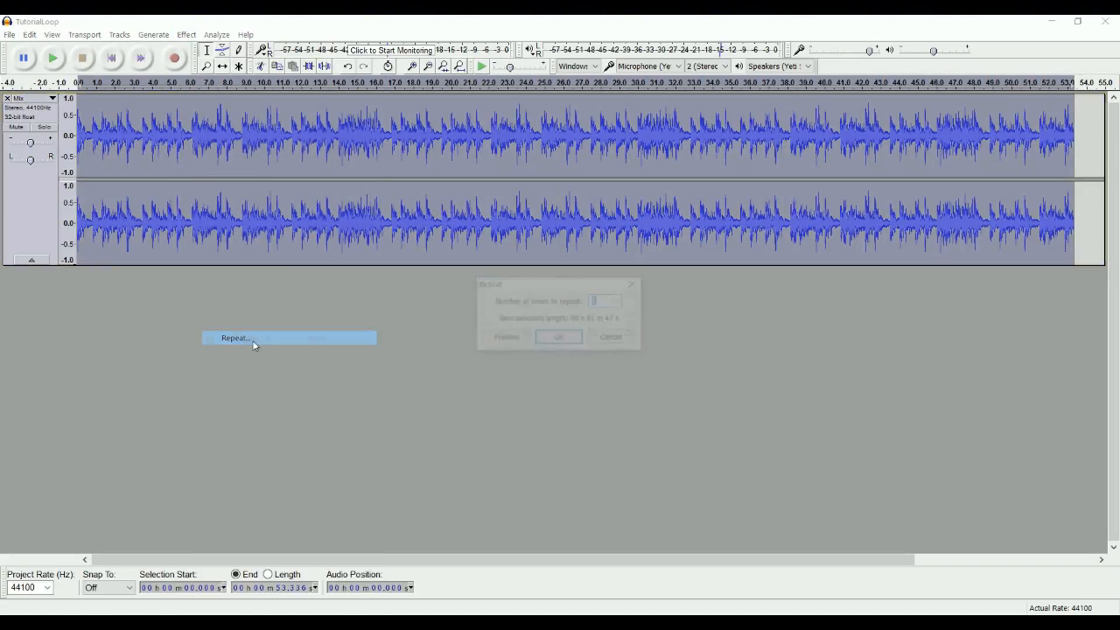
{"action": "left_click", "coordinate": [572, 337]}
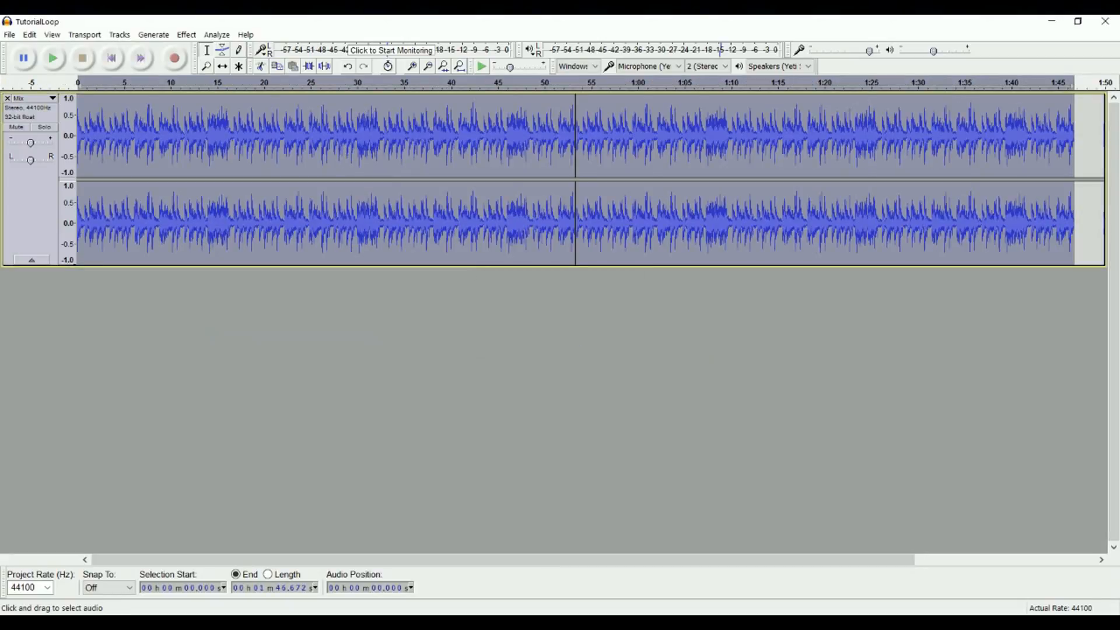
Play the repeated track twice from about 51.364 s to listen to the seam between the two loops
{"action": "left_click", "coordinate": [558, 175]}
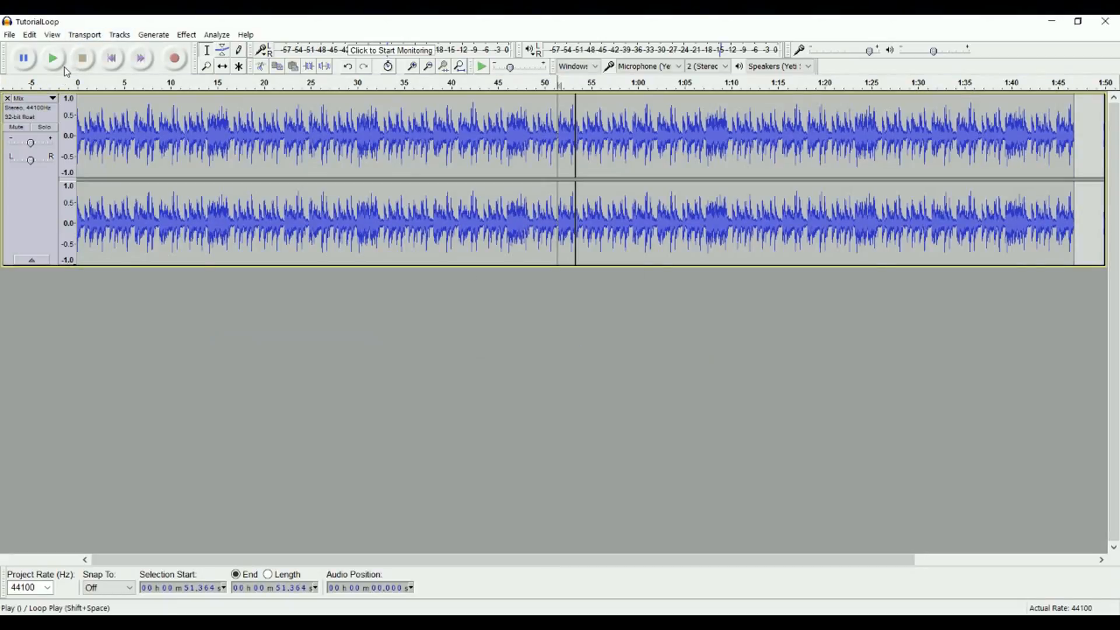
{"action": "left_click", "coordinate": [57, 65]}
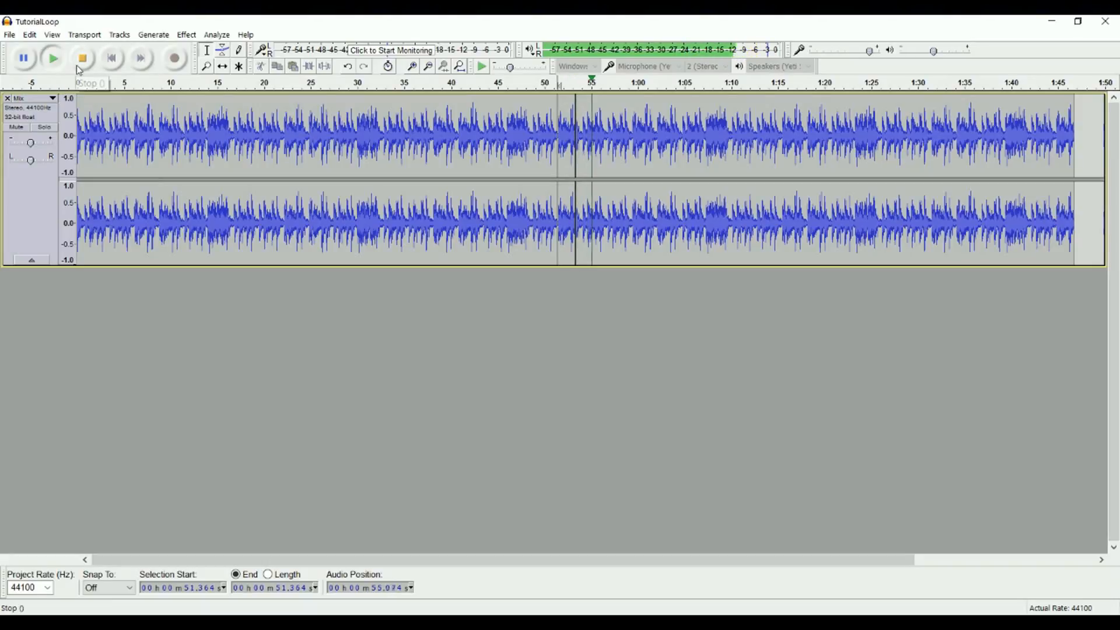
{"action": "left_click", "coordinate": [81, 67]}
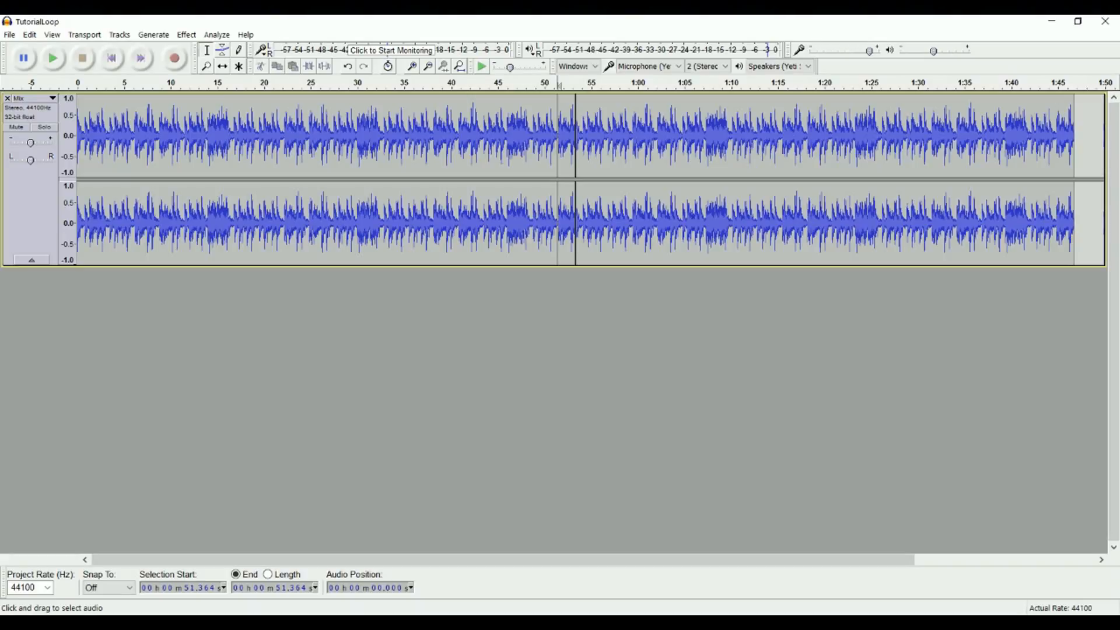
{"action": "left_click", "coordinate": [52, 61]}
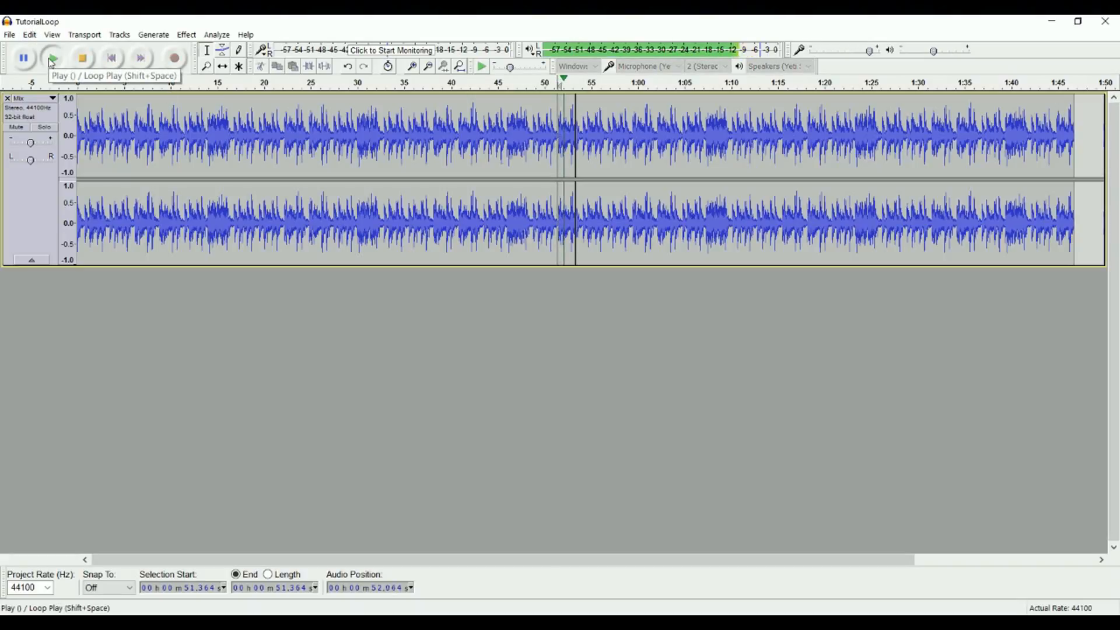
{"action": "left_click", "coordinate": [82, 58]}
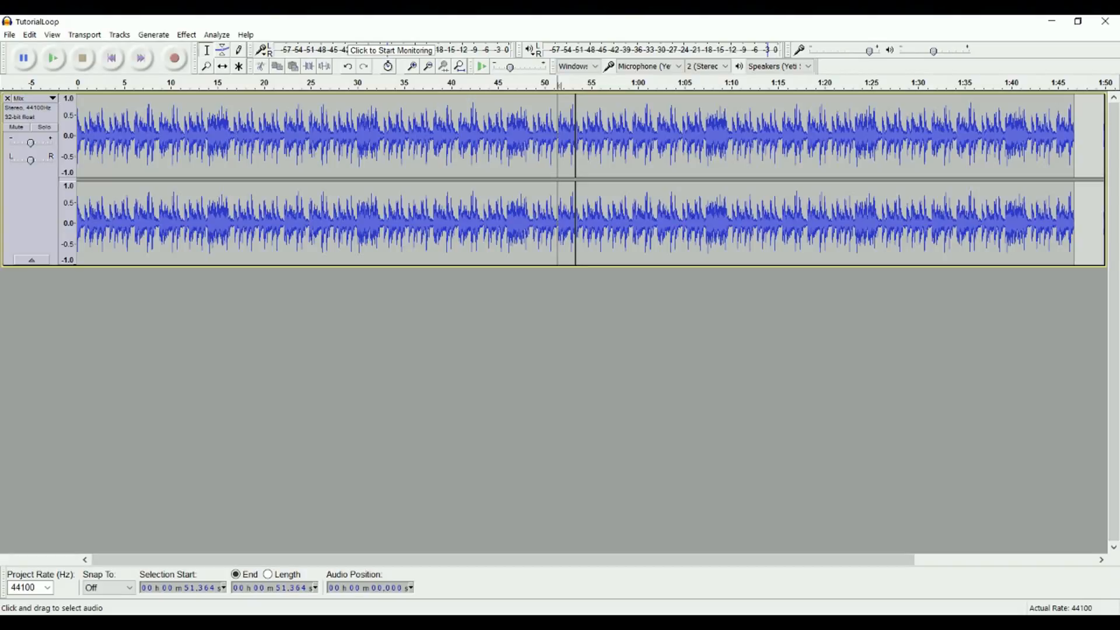
Undo the Repeat effect and apply Fade Out to the loop's very end, from about 53.332 s to 53.336 s
{"action": "key", "text": "ctrl+z"}
{"action": "left_click", "coordinate": [631, 175]}
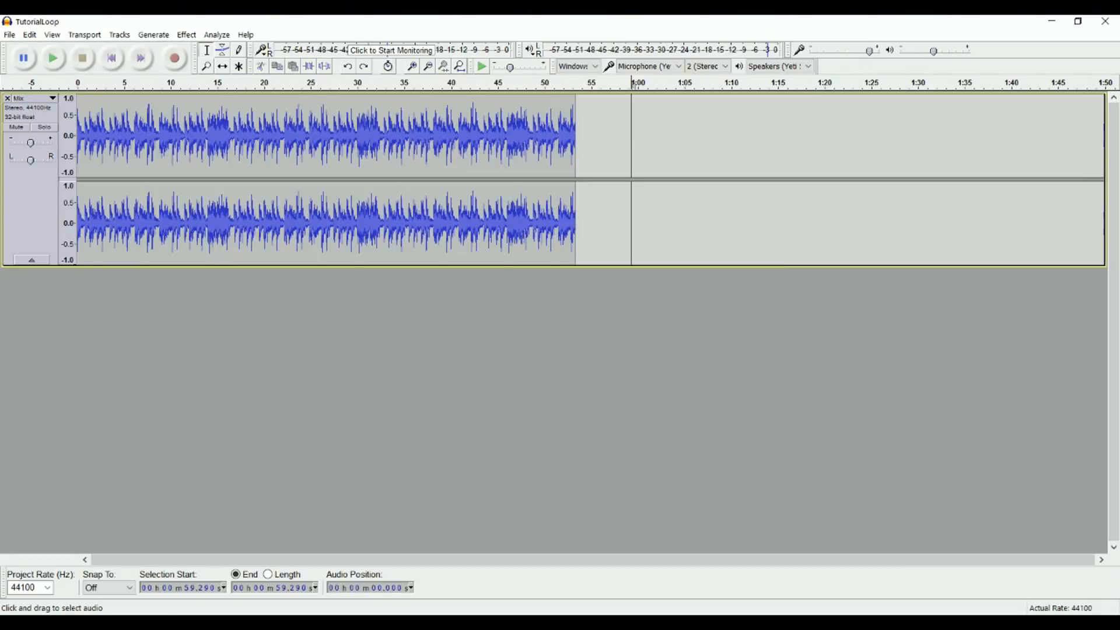
{"action": "scroll", "coordinate": [577, 175], "scroll_direction": "up", "scroll_amount": 4}
{"action": "scroll", "coordinate": [583, 175], "scroll_direction": "up", "scroll_amount": 13}
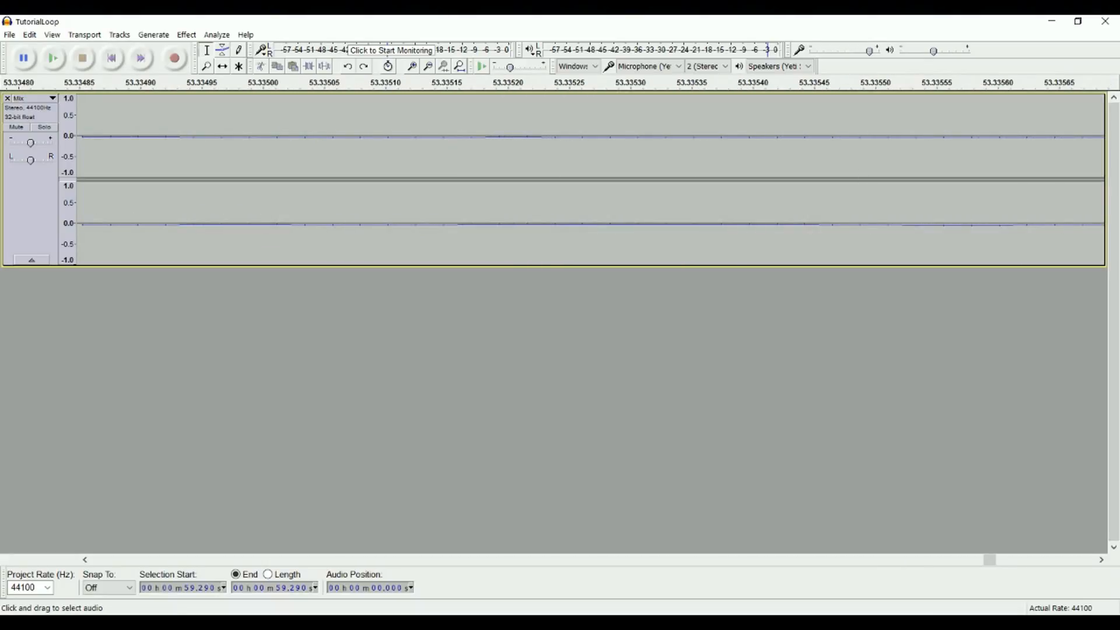
{"action": "scroll", "coordinate": [793, 175], "scroll_direction": "down", "scroll_amount": 1}
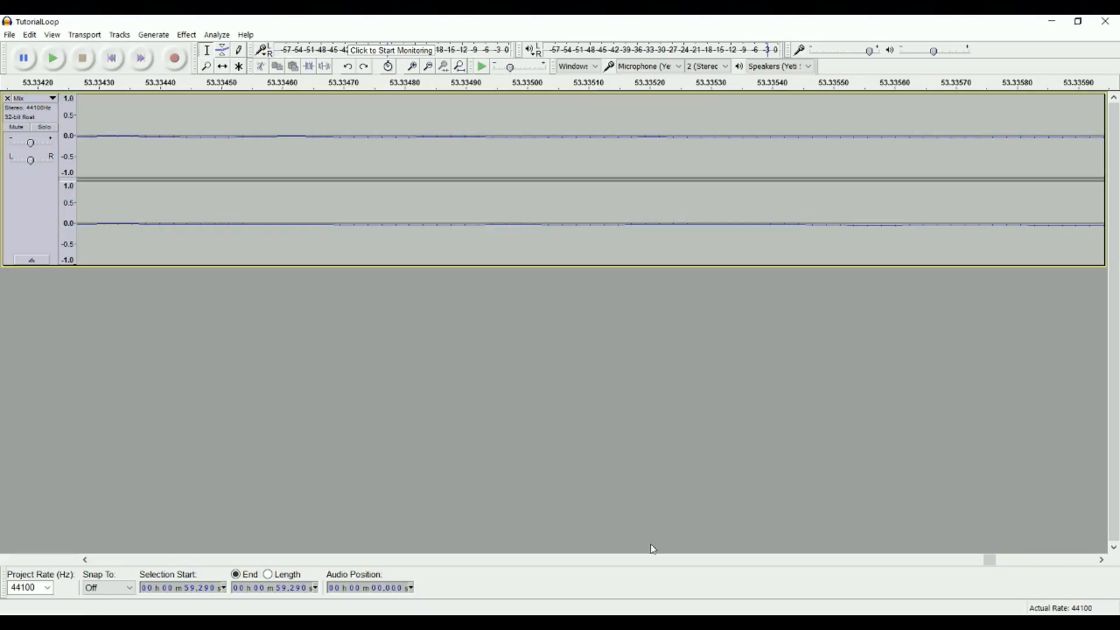
{"action": "mouse_move", "coordinate": [993, 567]}
{"action": "left_mouse_down"}
{"action": "mouse_move", "coordinate": [983, 570]}
{"action": "mouse_move", "coordinate": [997, 569]}
{"action": "left_mouse_up"}
{"action": "scroll", "coordinate": [659, 406], "scroll_direction": "down", "scroll_amount": 2}
{"action": "scroll", "coordinate": [837, 473], "scroll_direction": "down", "scroll_amount": 3}
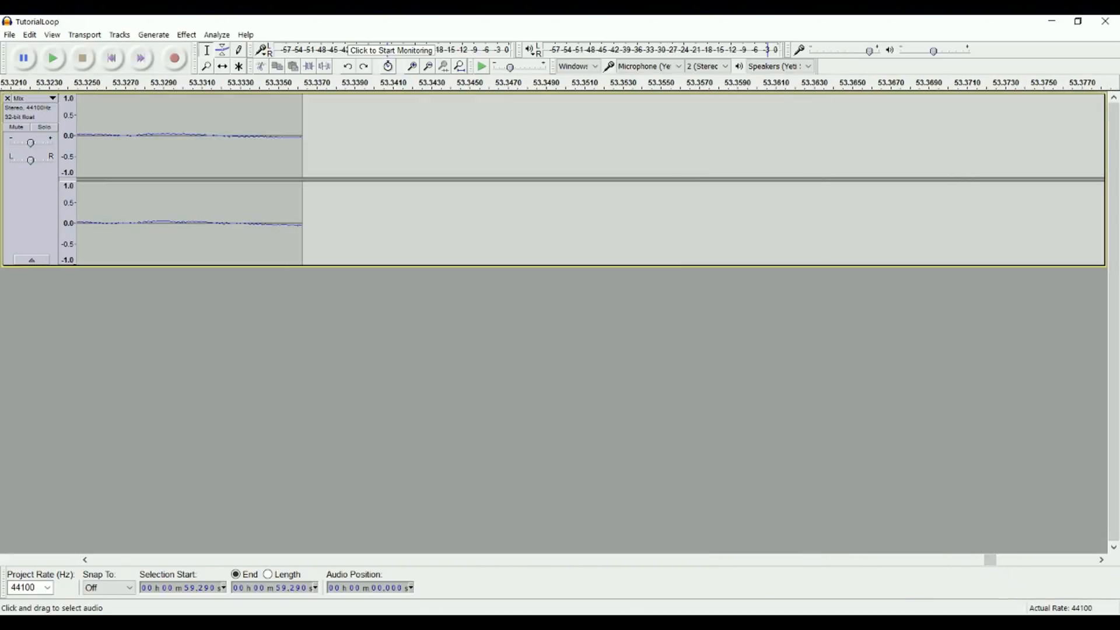
{"action": "left_click_drag", "start_coordinate": [222, 222], "coordinate": [301, 222]}
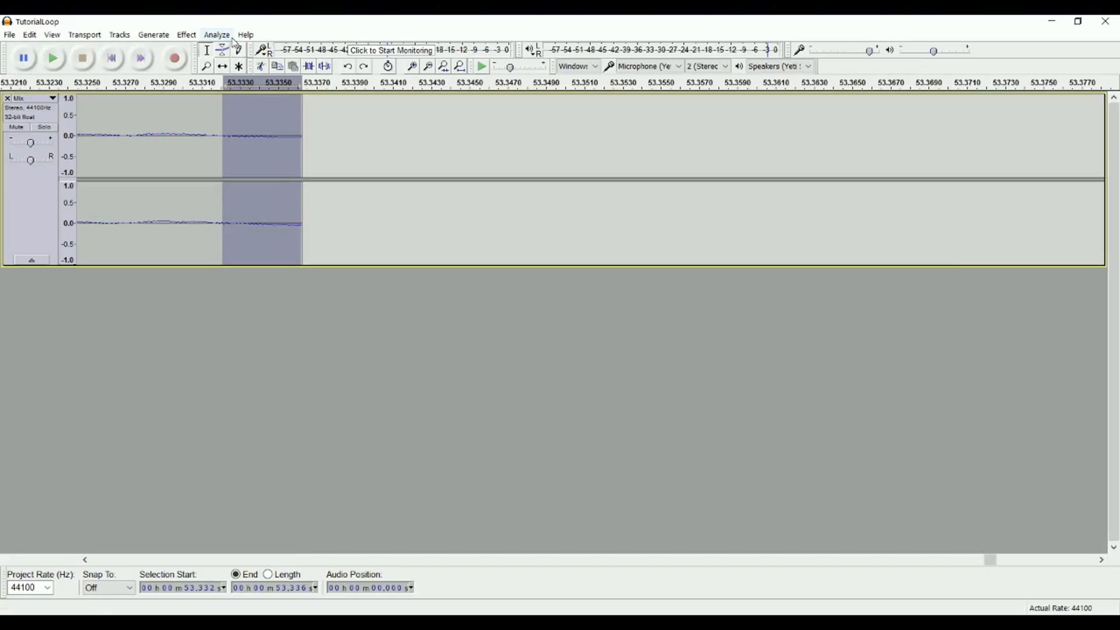
{"action": "left_click", "coordinate": [186, 35]}
{"action": "left_click", "coordinate": [240, 213]}
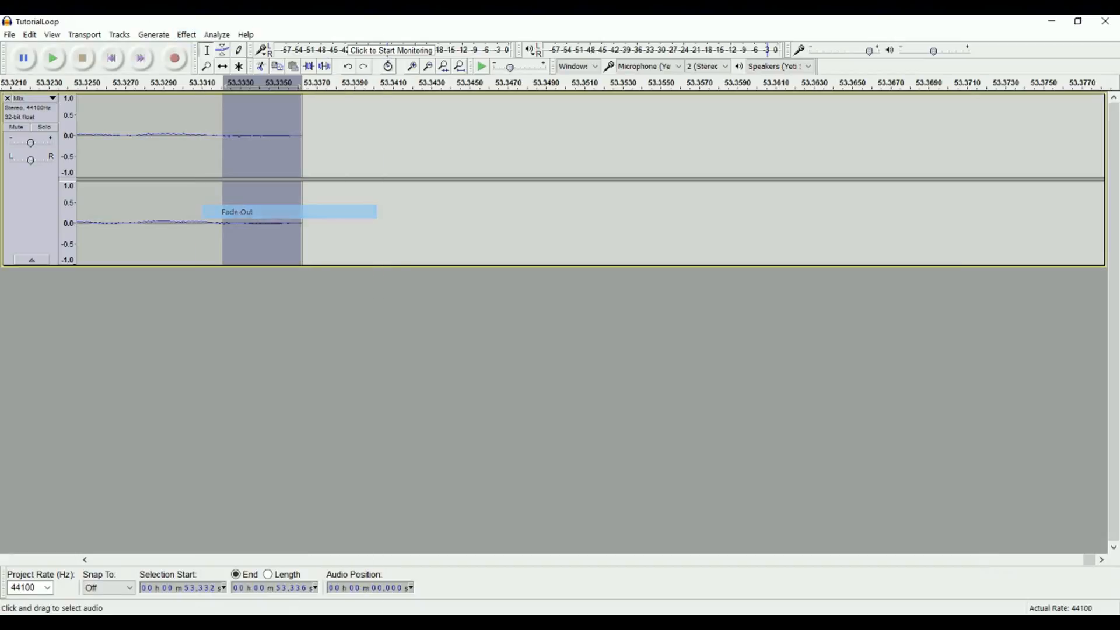
Apply Fade In to the very start of the track, from 0 to about 0.002 s
{"action": "left_click_drag", "start_coordinate": [1085, 561], "coordinate": [76, 570]}
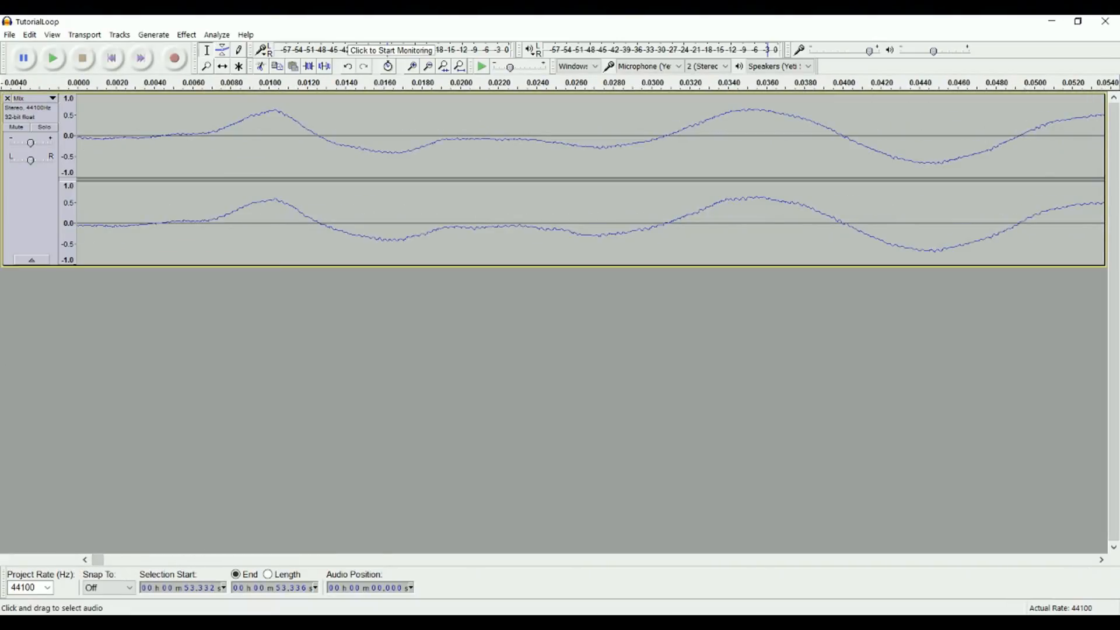
{"action": "left_click_drag", "start_coordinate": [105, 175], "coordinate": [77, 175]}
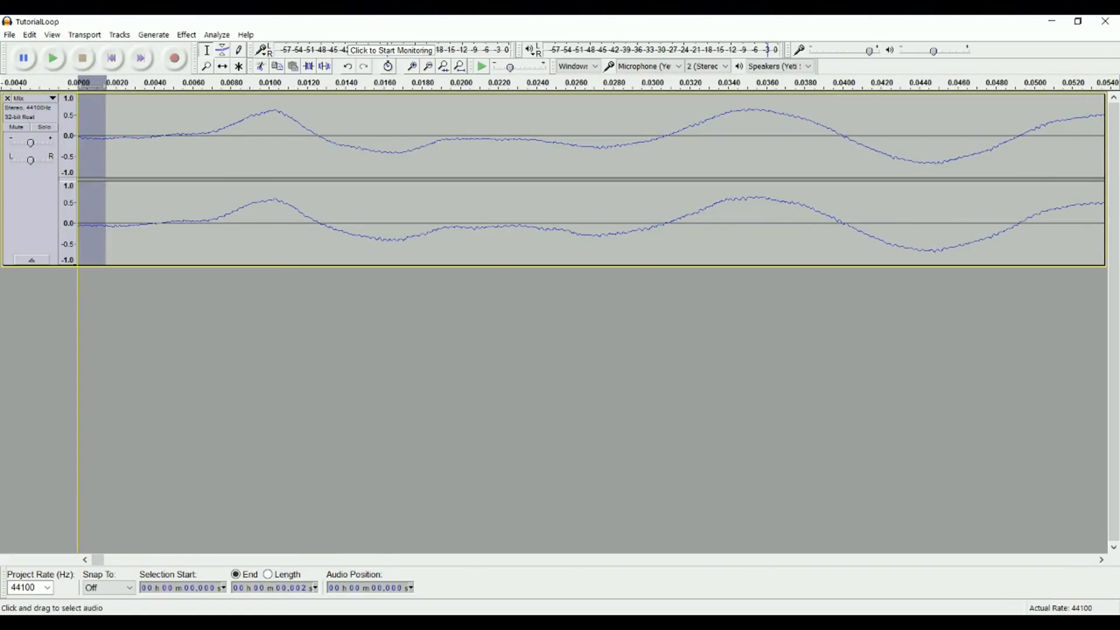
{"action": "left_click", "coordinate": [187, 35]}
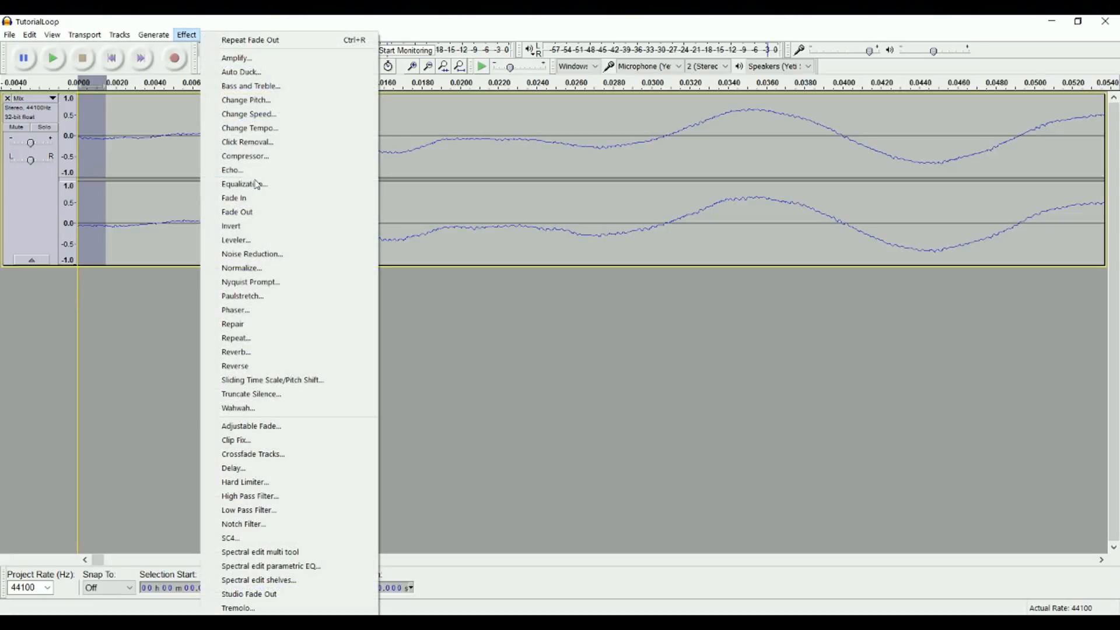
{"action": "left_click", "coordinate": [246, 198]}
Select the whole faded track and repeat it once to test the seam
{"action": "scroll", "coordinate": [246, 198], "scroll_direction": "down", "scroll_amount": 12}
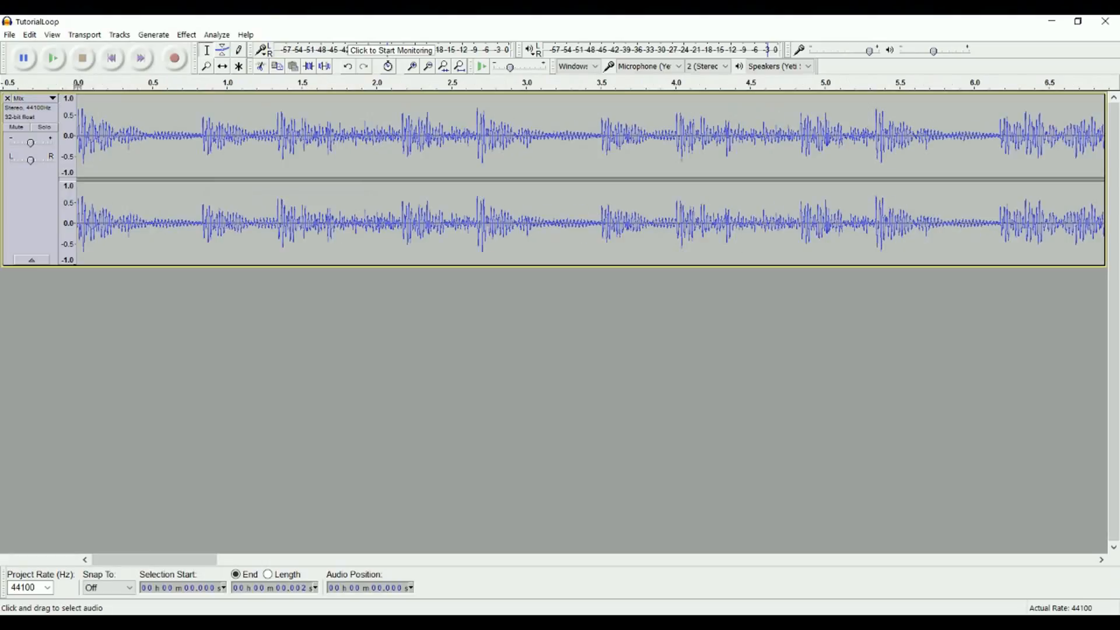
{"action": "key", "text": "ctrl+a"}
{"action": "left_click", "coordinate": [186, 35]}
{"action": "left_click", "coordinate": [236, 337]}
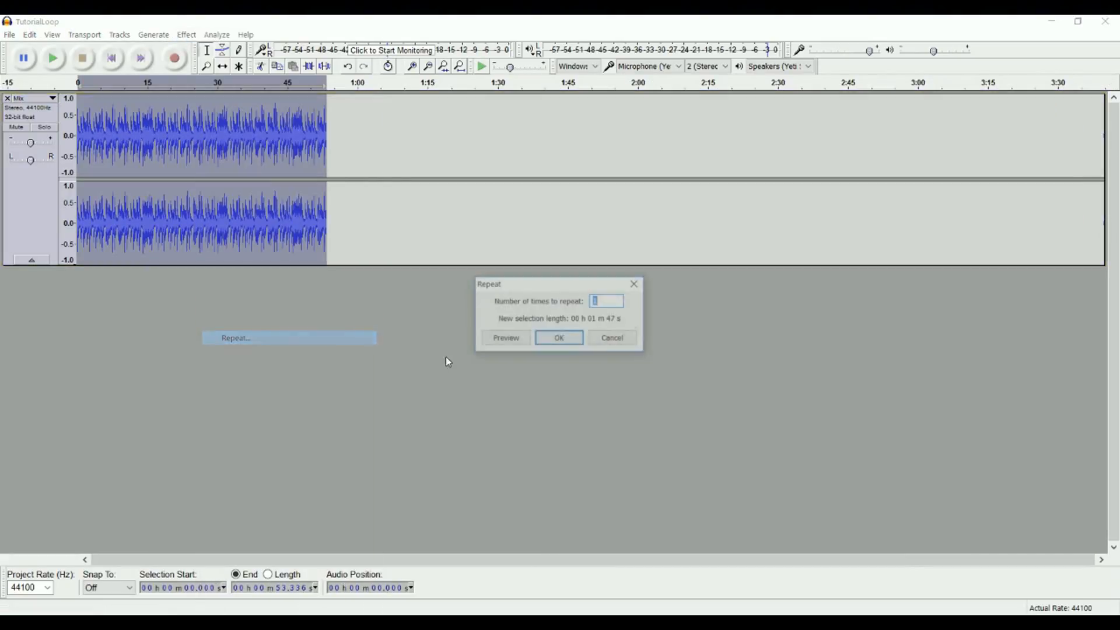
{"action": "left_click", "coordinate": [563, 338]}
Play the repeated track from about 51.052 s across the seam and stop playback
{"action": "left_click", "coordinate": [316, 210]}
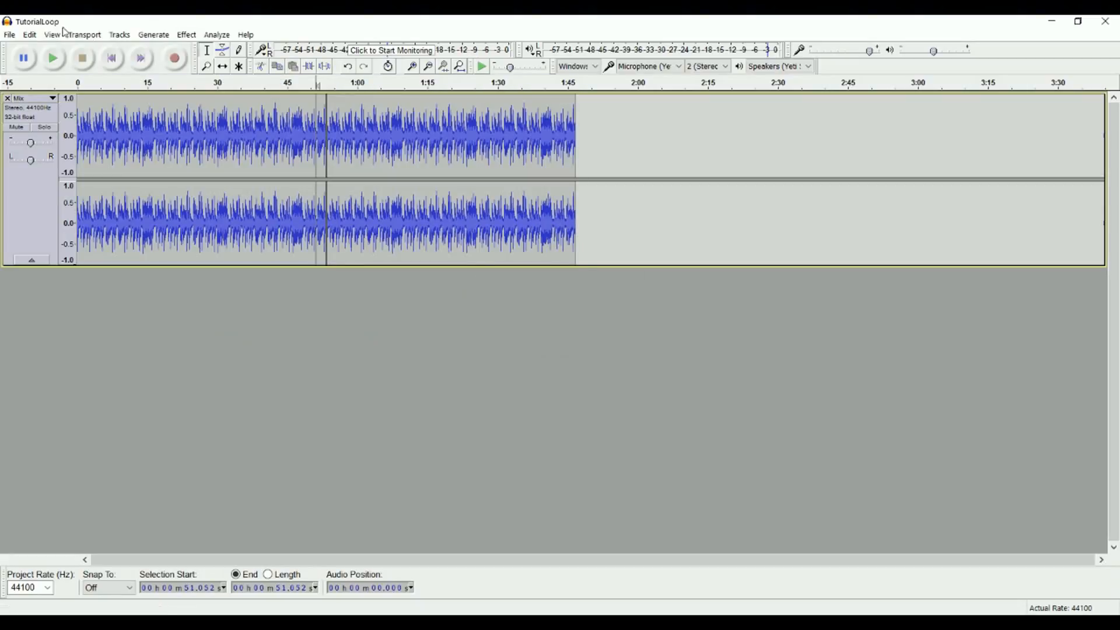
{"action": "left_click", "coordinate": [54, 59]}
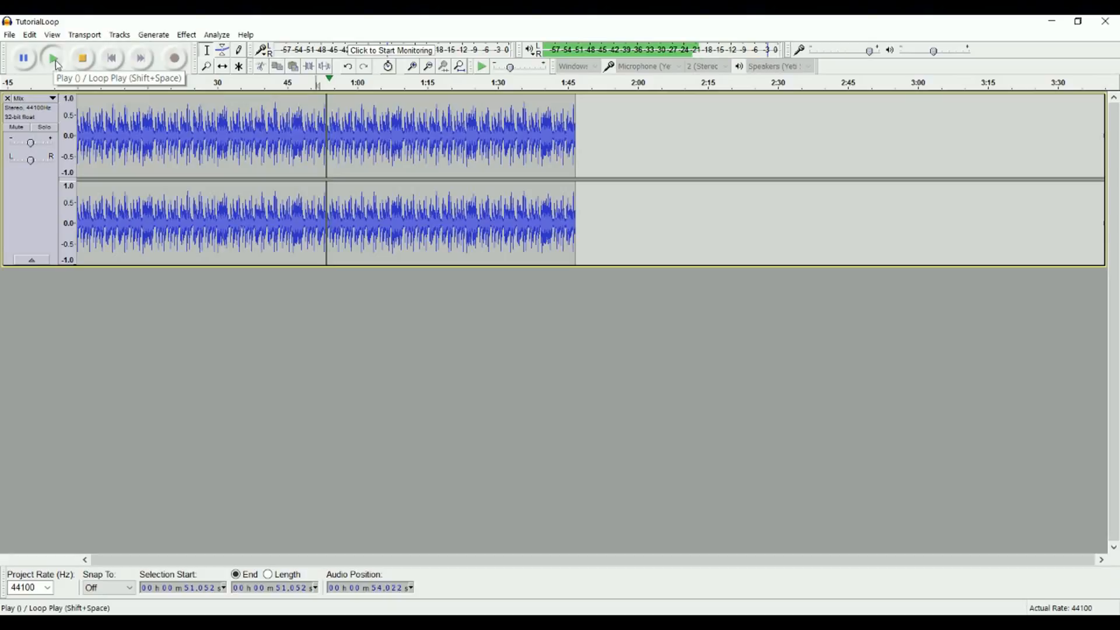
{"action": "left_click", "coordinate": [82, 59]}
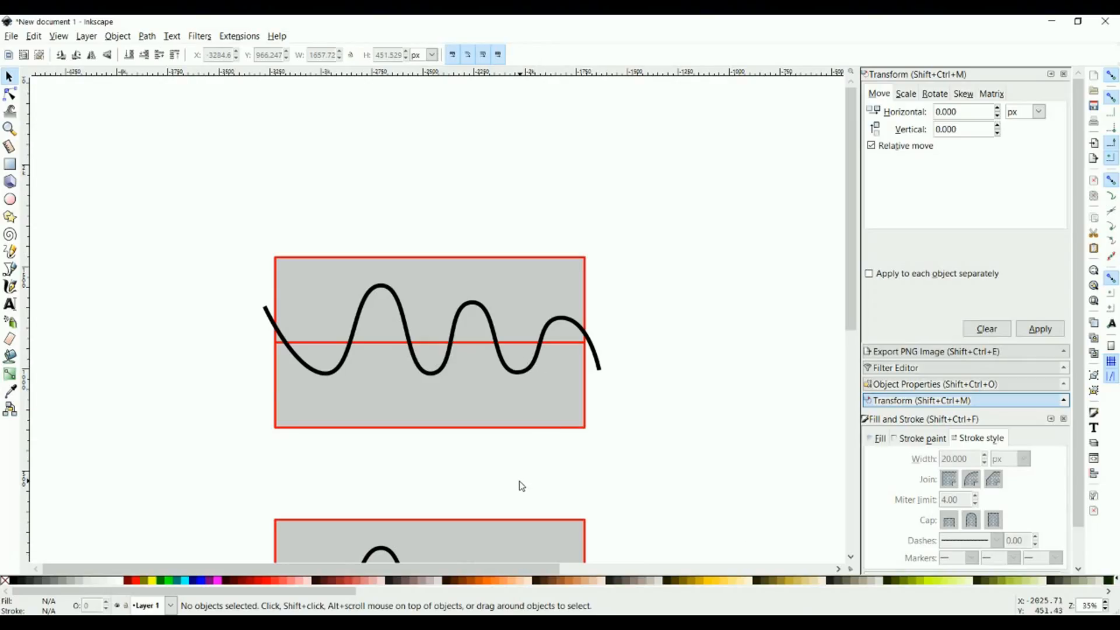
Switch to Inkscape and examine the waveform diagrams, comparing abruptly cut clip edges with faded ones, and replay the loop seam in between
{"action": "key", "text": "ctrl+z"}
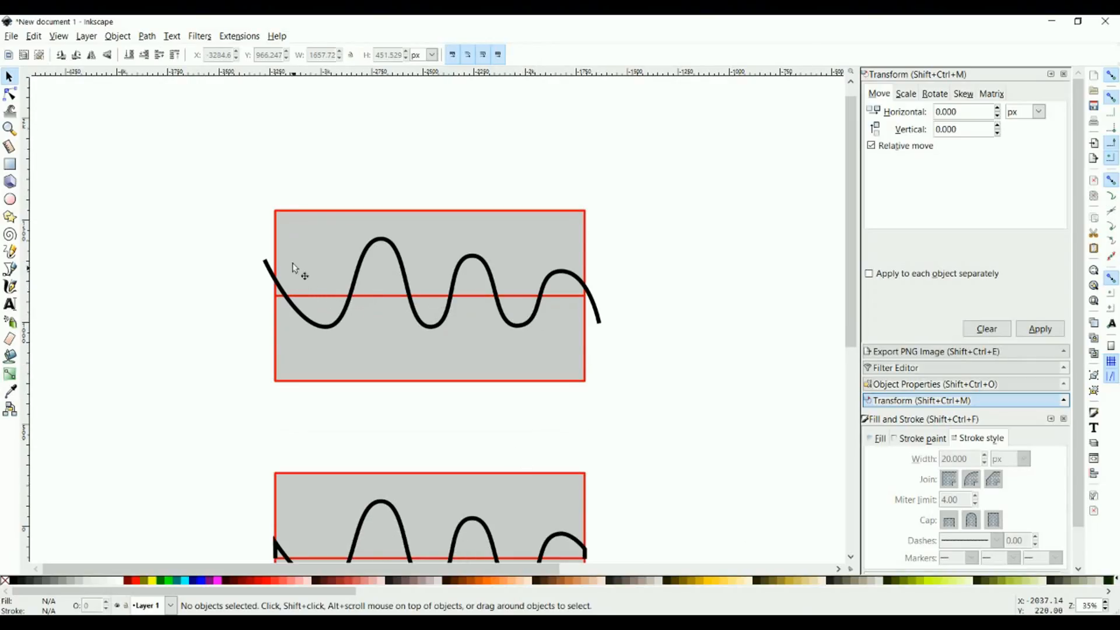
{"action": "left_click_drag", "start_coordinate": [233, 161], "coordinate": [303, 444]}
{"action": "left_click_drag", "start_coordinate": [545, 143], "coordinate": [622, 433]}
{"action": "scroll", "coordinate": [542, 354], "scroll_direction": "down", "scroll_amount": 8}
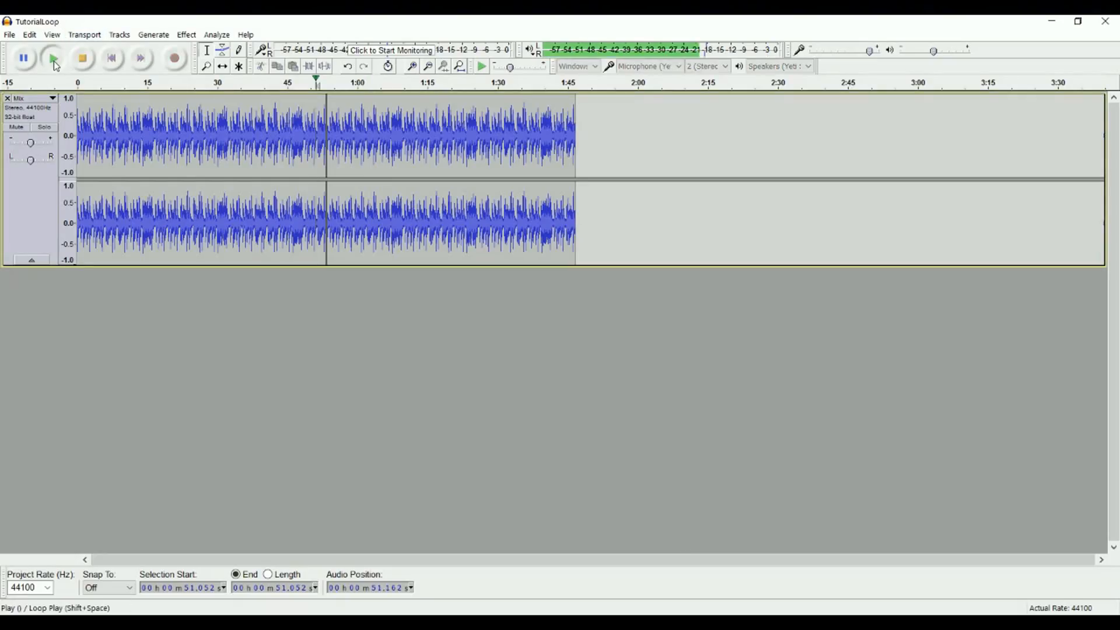
{"action": "key", "text": "space"}
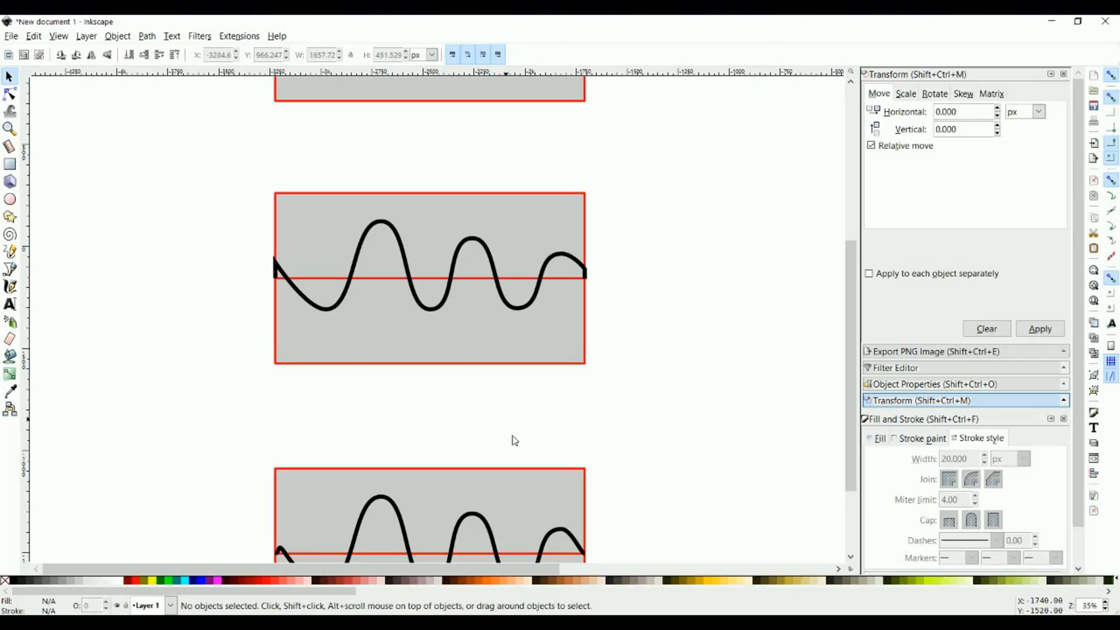
{"action": "scroll", "coordinate": [516, 437], "scroll_direction": "down", "scroll_amount": 3}
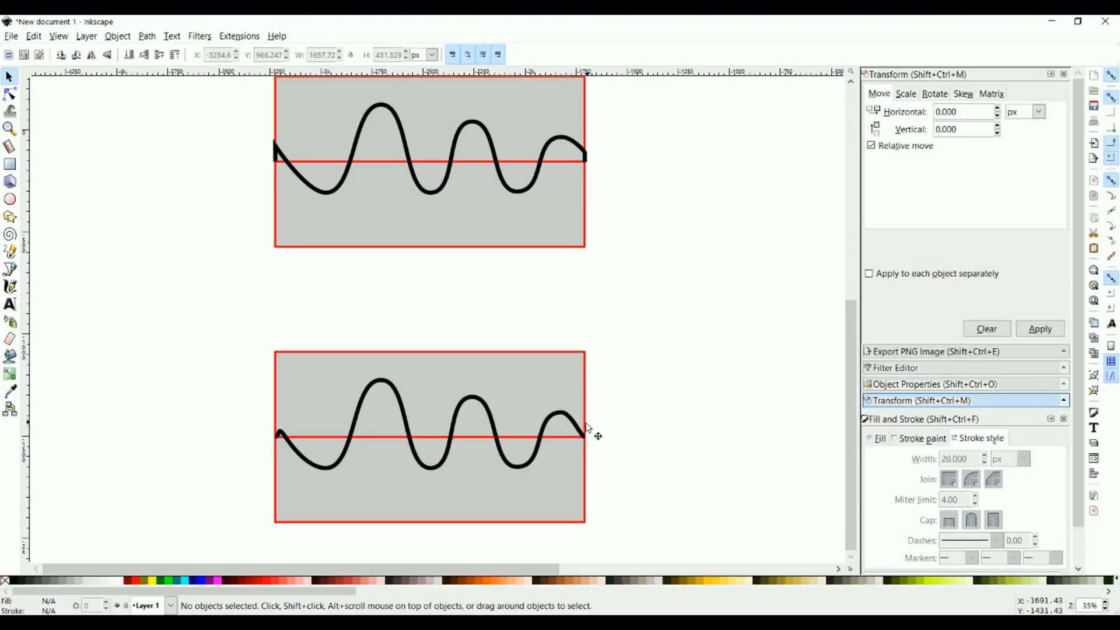
{"action": "scroll", "coordinate": [581, 446], "scroll_direction": "down", "scroll_amount": 1}
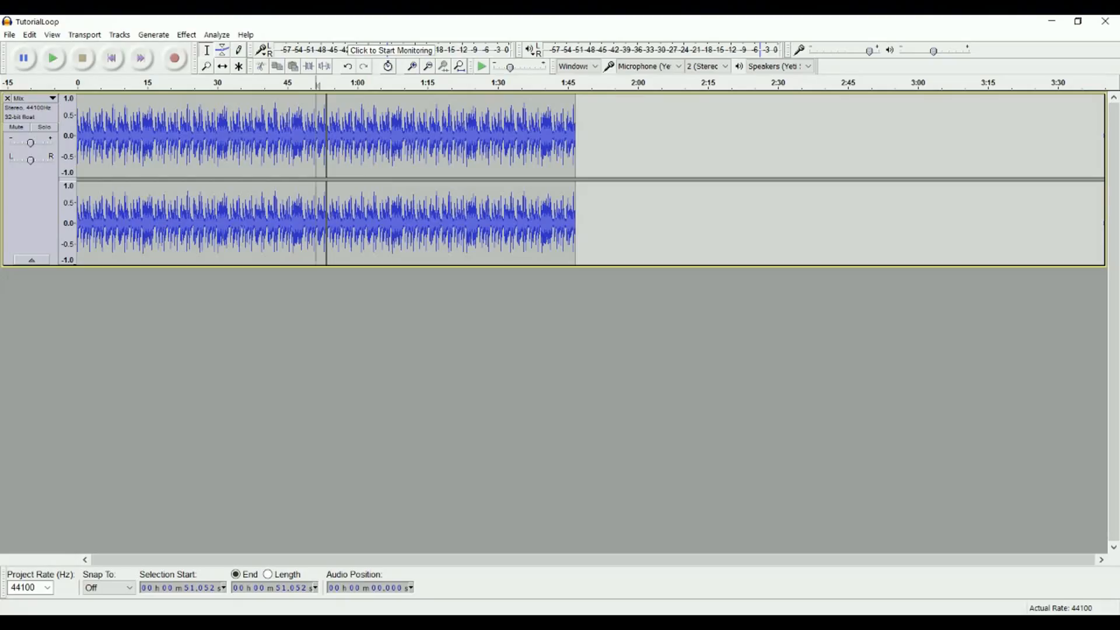
Undo the Repeat effect and export the single loop to the Desktop as TutorialLoop in WAV (Microsoft) signed 16 bit PCM format
{"action": "key", "text": "ctrl+z"}
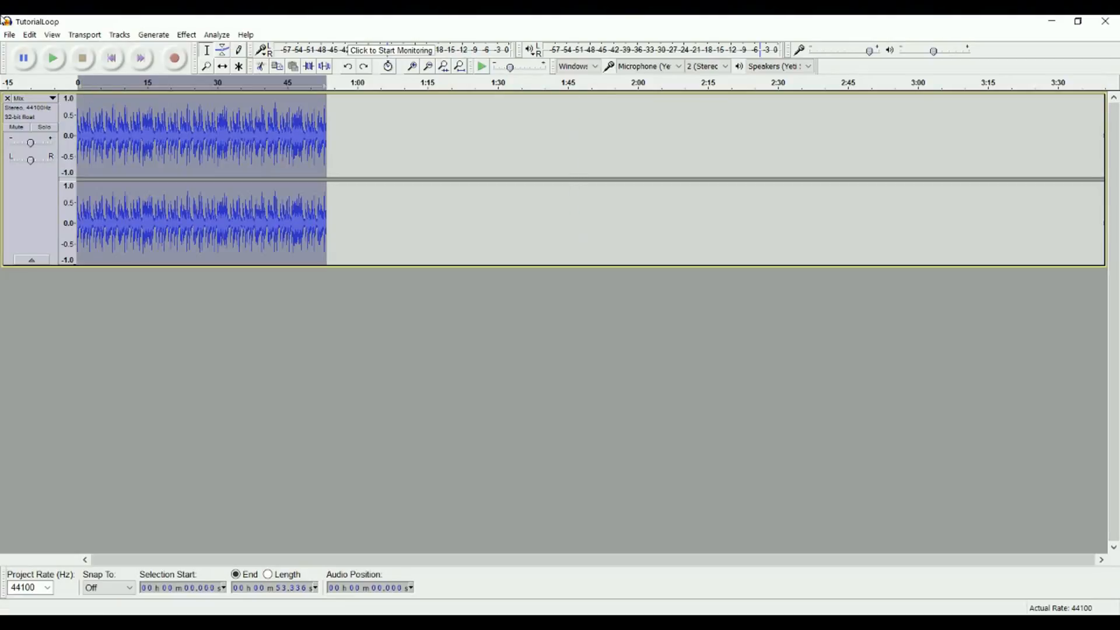
{"action": "left_click", "coordinate": [9, 36]}
{"action": "left_click", "coordinate": [57, 206]}
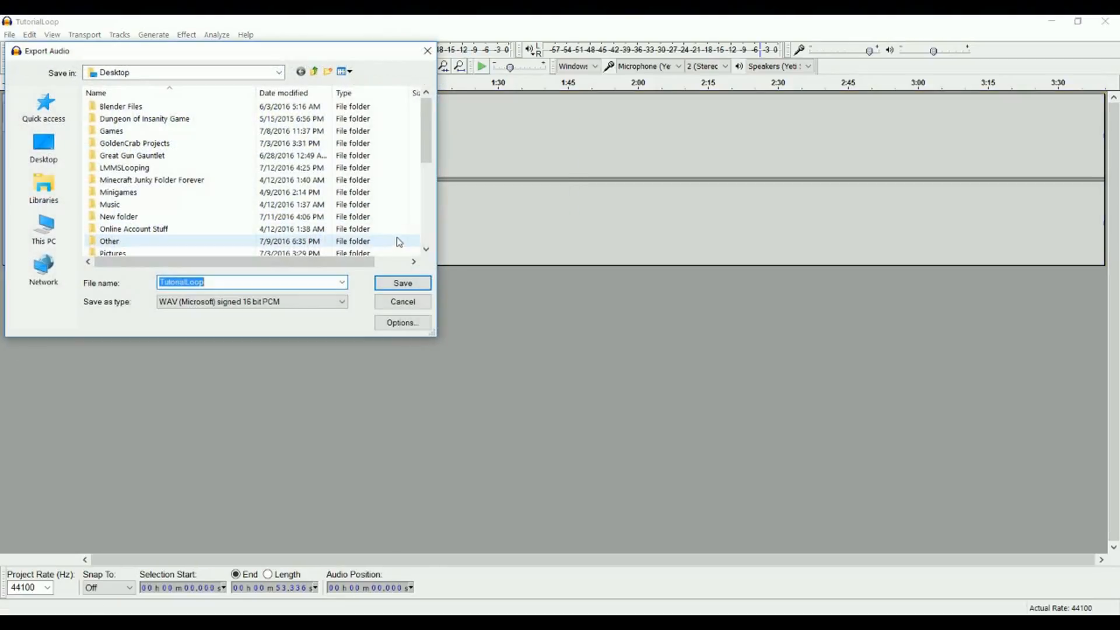
{"action": "left_click", "coordinate": [420, 283]}
{"action": "left_click", "coordinate": [603, 366]}
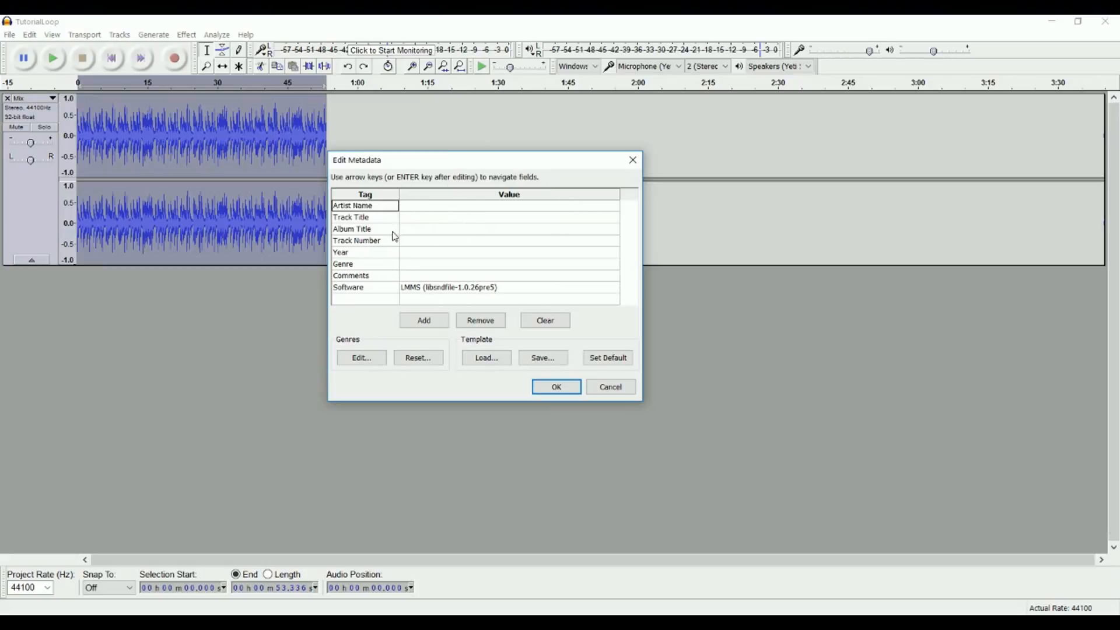
Set the metadata's artist name to CRAB and track title to TUTORILA, and finish the export
{"action": "left_click", "coordinate": [411, 207]}
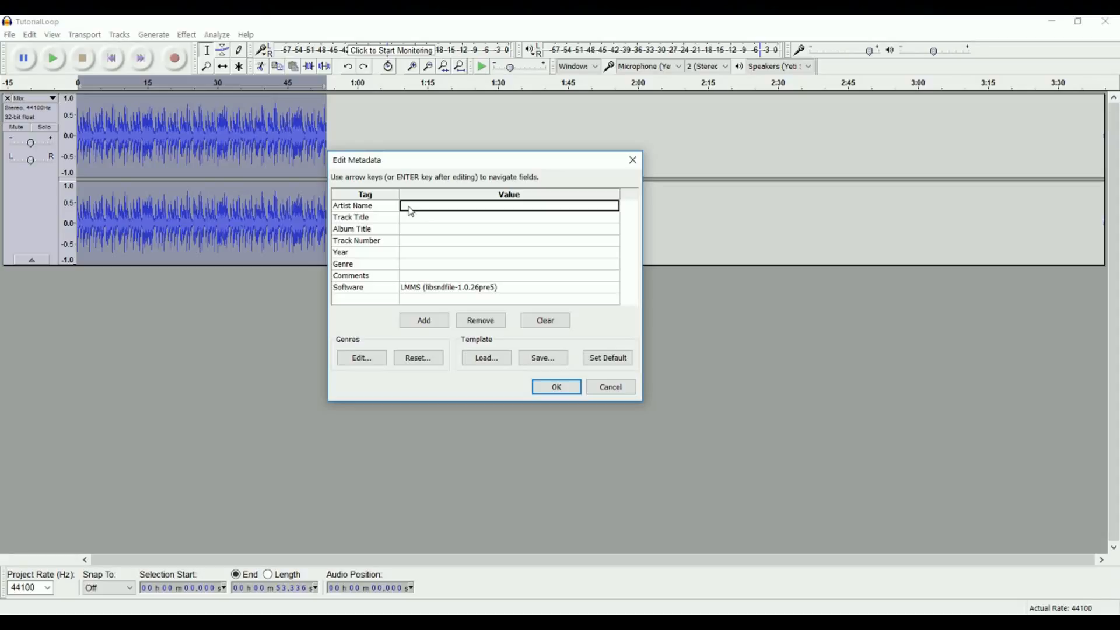
{"action": "type", "text": "CRAB"}
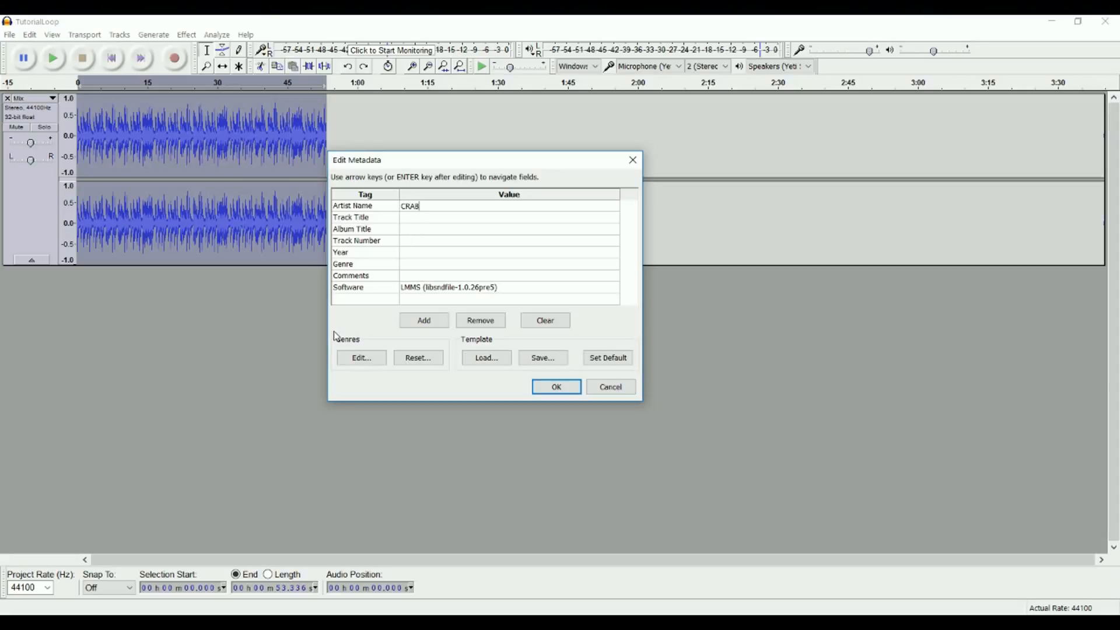
{"action": "left_click", "coordinate": [422, 222]}
{"action": "type", "text": "TUTORILA"}
{"action": "key", "text": "Return"}
{"action": "left_click", "coordinate": [418, 235]}
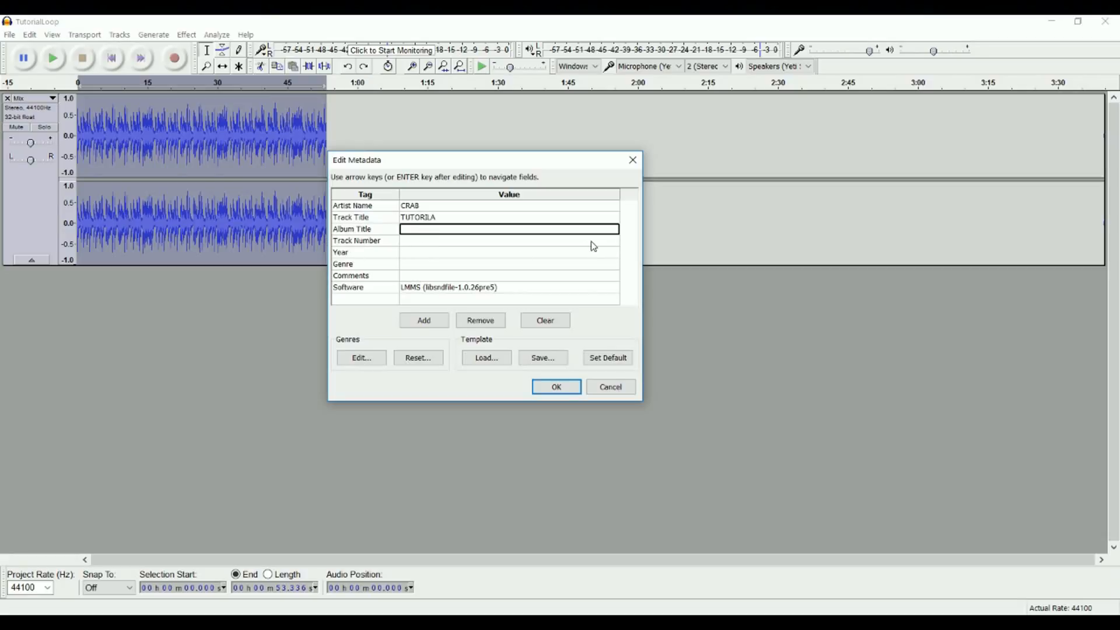
{"action": "left_click", "coordinate": [558, 389]}
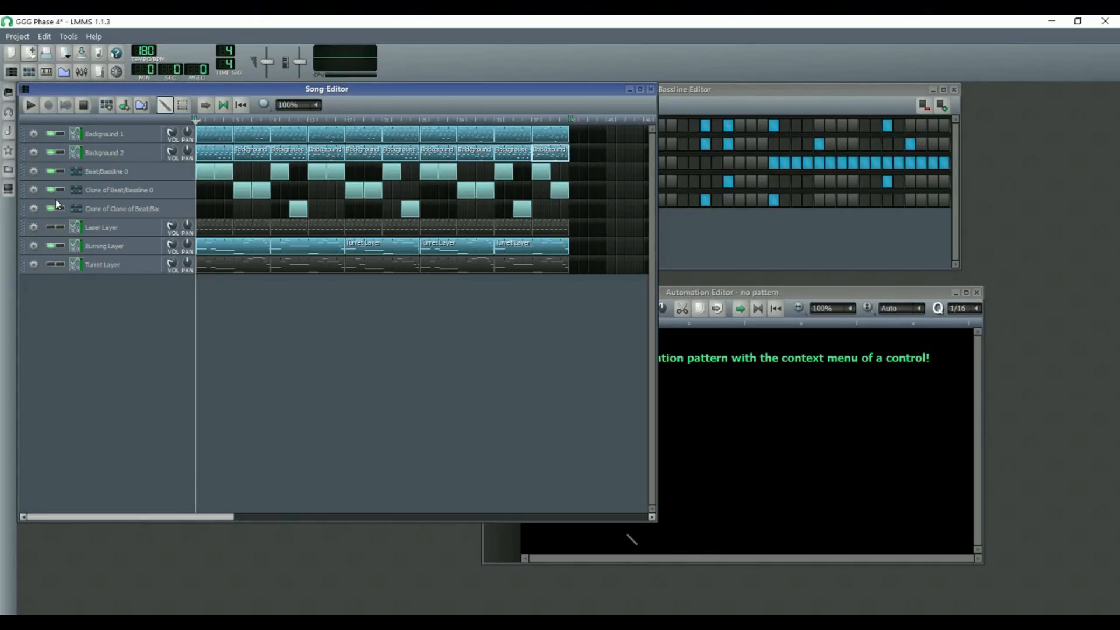
Switch to LMMS, mute the Burning Layer track, and play the start of the song with the remaining tracks
{"action": "left_click", "coordinate": [58, 246]}
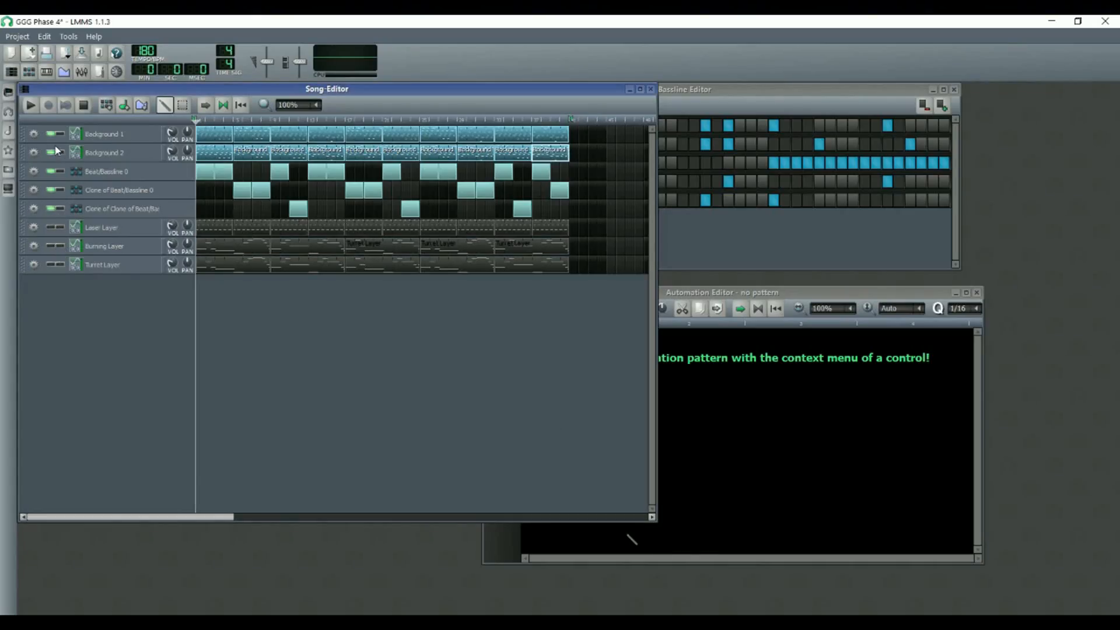
{"action": "left_click", "coordinate": [31, 107]}
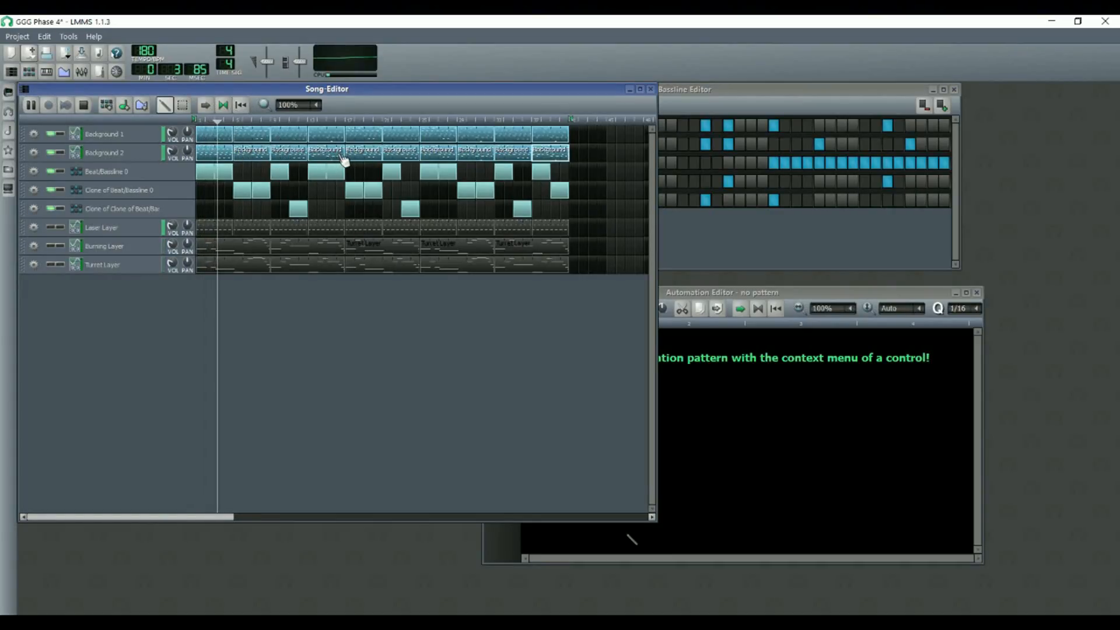
{"action": "left_click", "coordinate": [83, 106]}
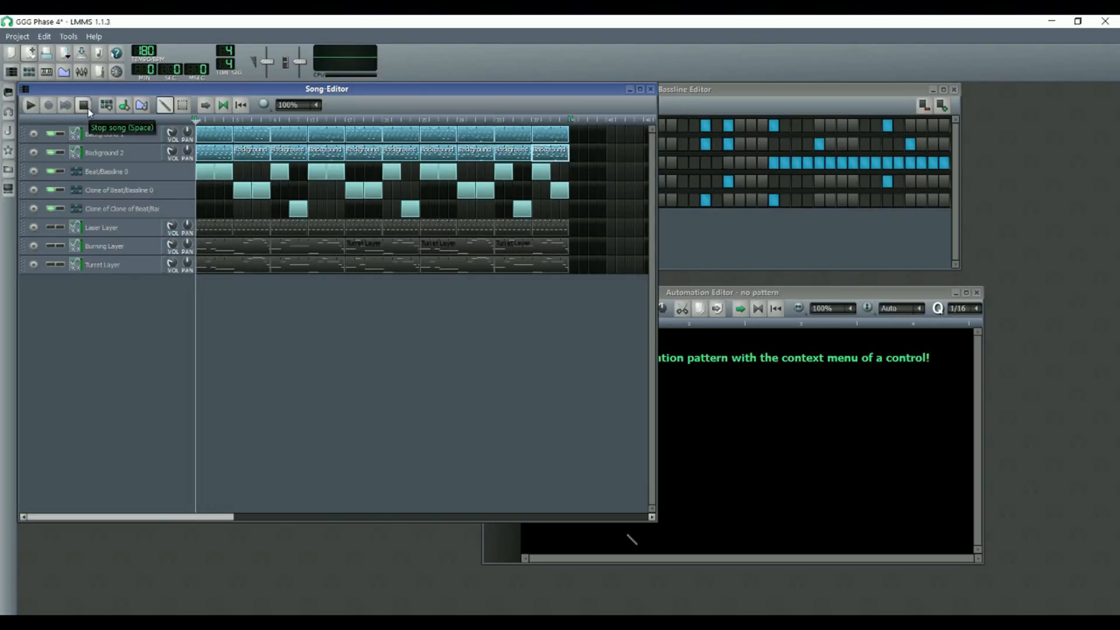